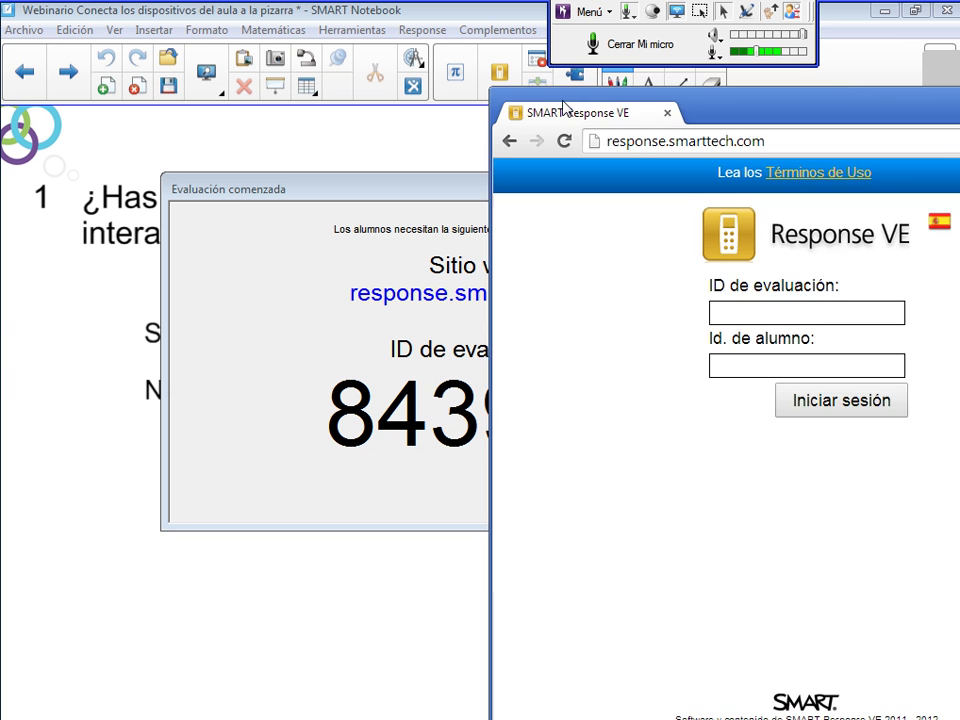
# Maximize the browser window with the Response VE sign-in page
pyautogui.moveTo(561, 107); pyautogui.dragTo(133, 18)
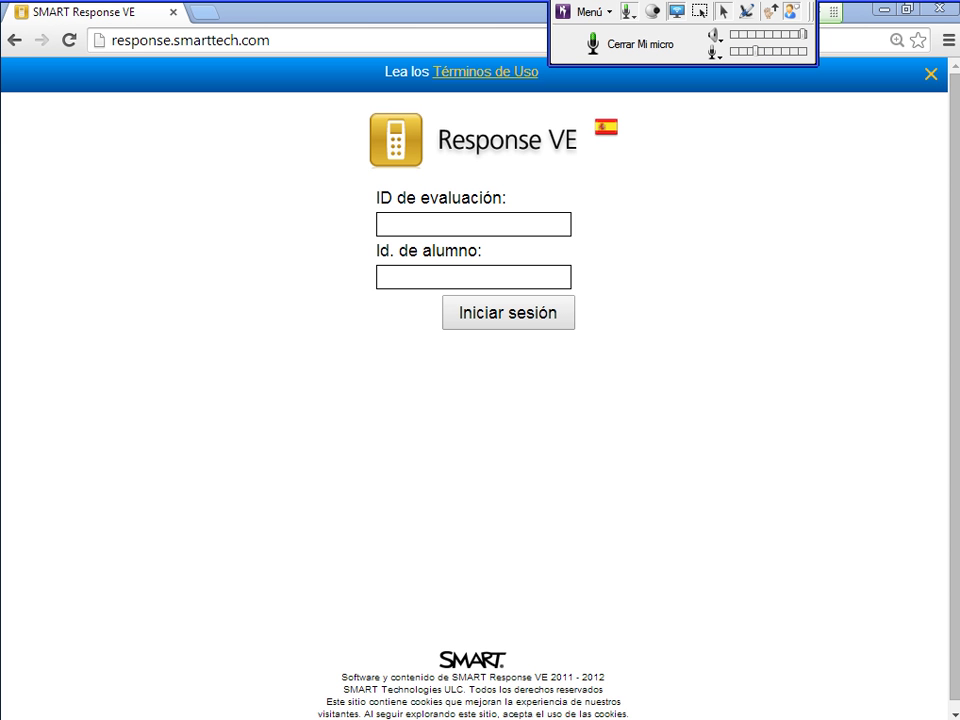
pyautogui.hotkey('alt', 'Tab')
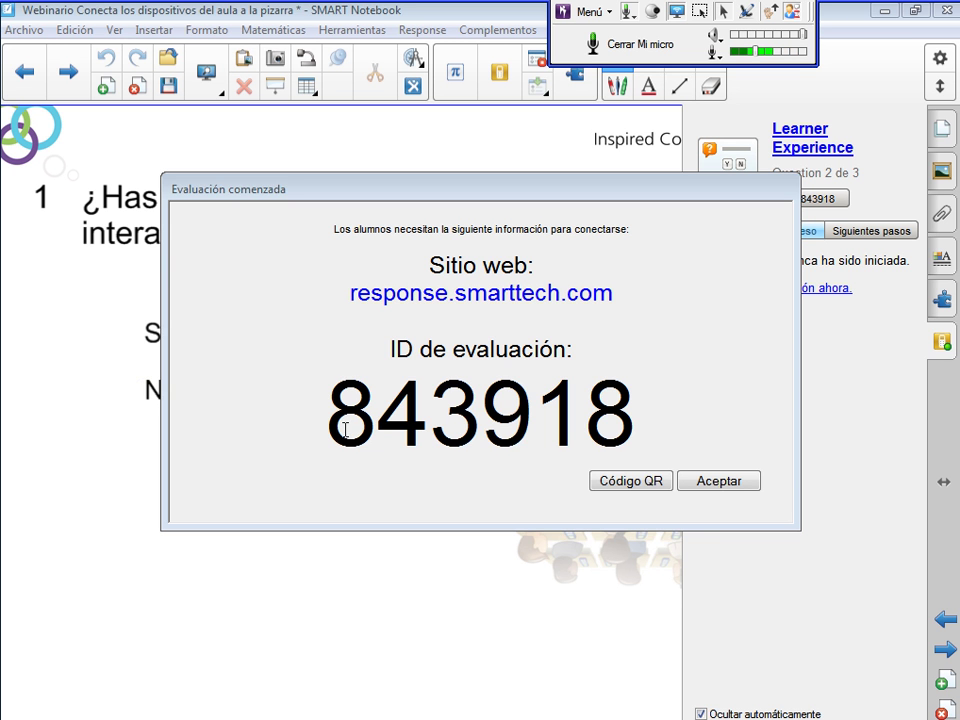
pyautogui.moveTo(332, 424); pyautogui.dragTo(619, 430)
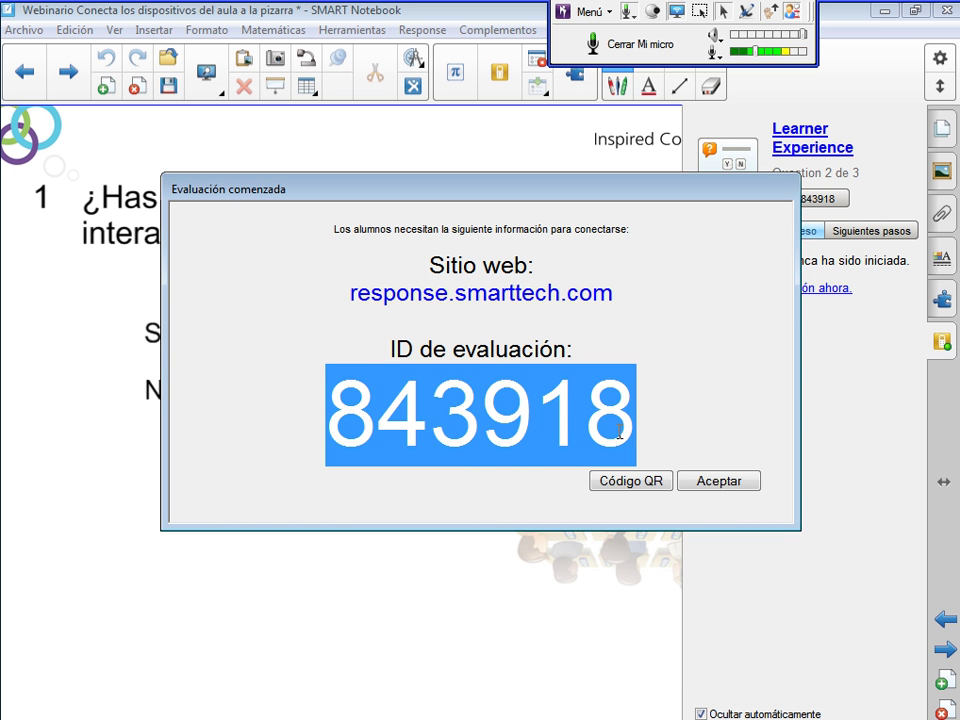
pyautogui.click(435, 497)
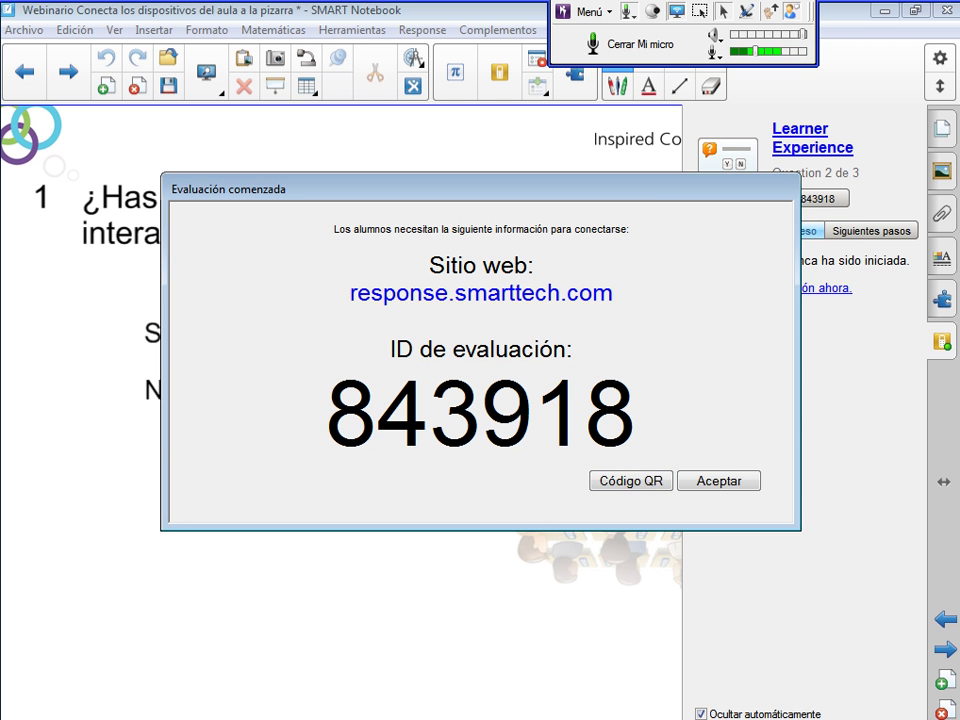
pyautogui.hotkey('alt', 'Tab')
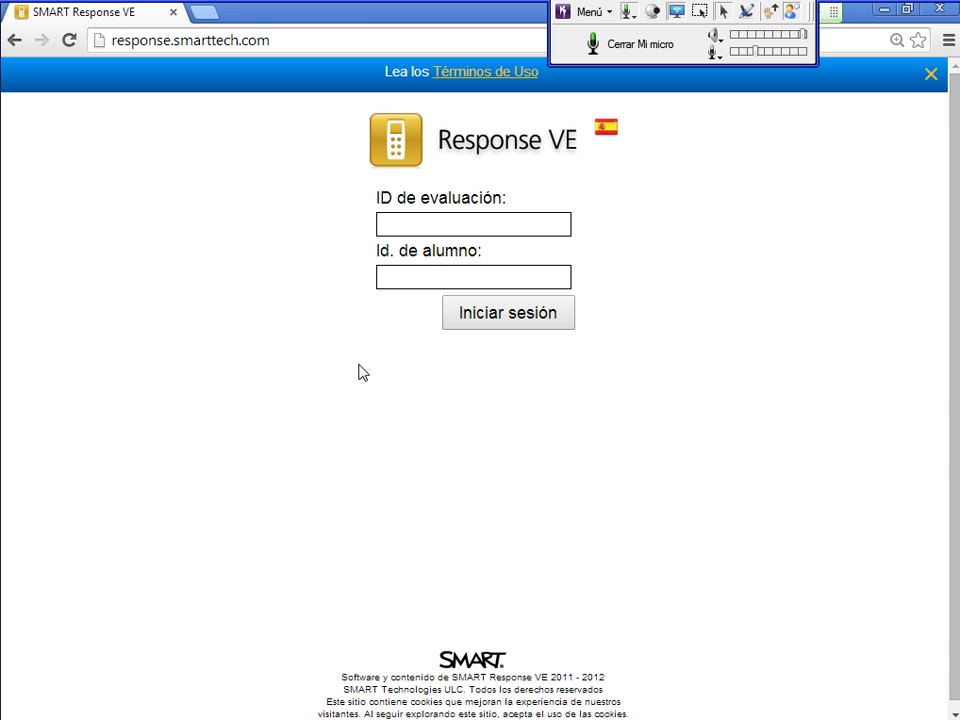
pyautogui.click(478, 233)
pyautogui.hotkey('ctrl', 'v')
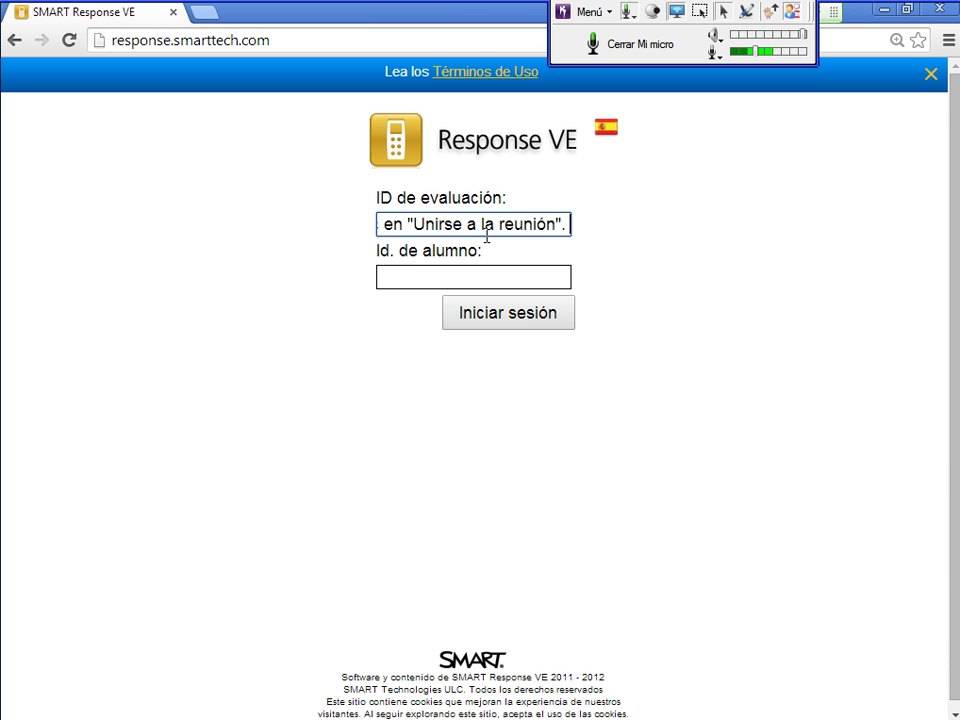
pyautogui.moveTo(560, 222); pyautogui.dragTo(293, 223)
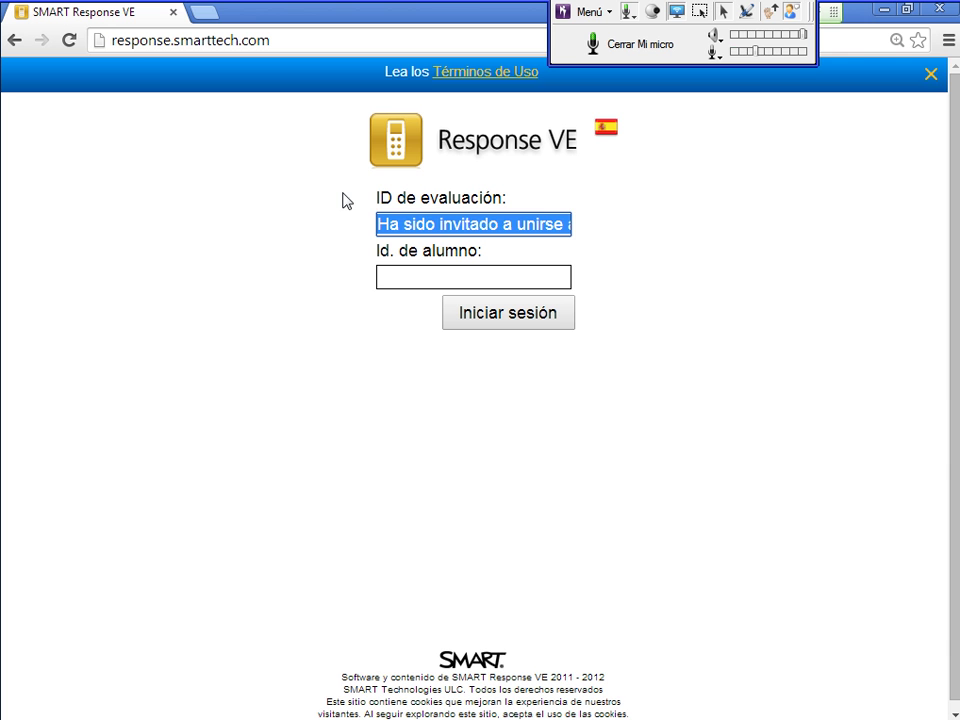
pyautogui.press('Delete')
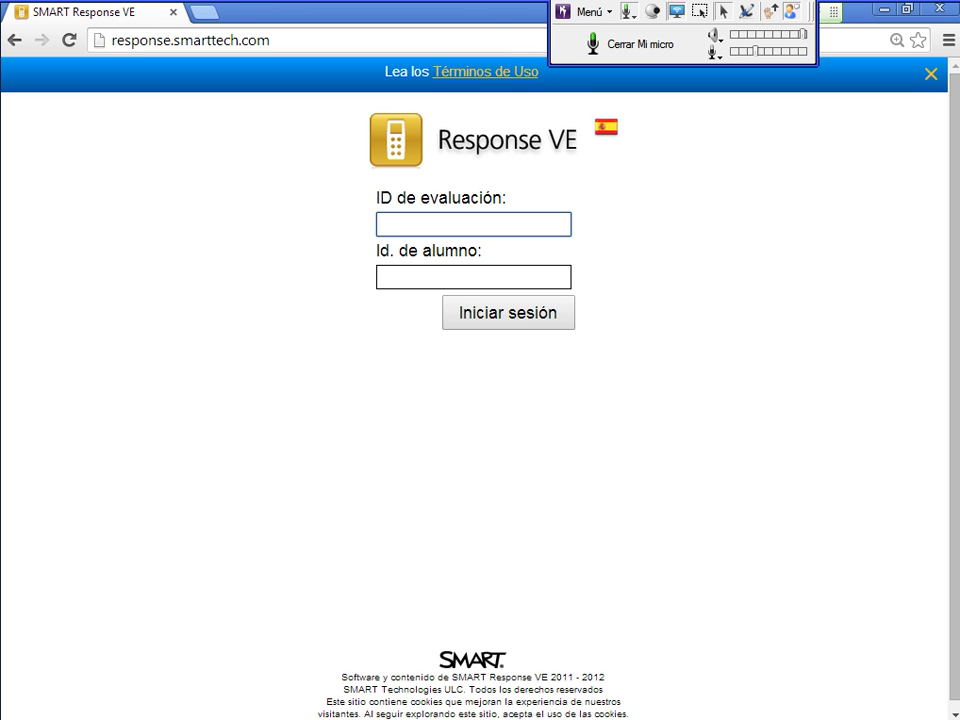
# Sign in to Response VE with the assessment ID displayed in SMART Notebook, leaving the student ID blank
pyautogui.hotkey('alt', 'Tab')
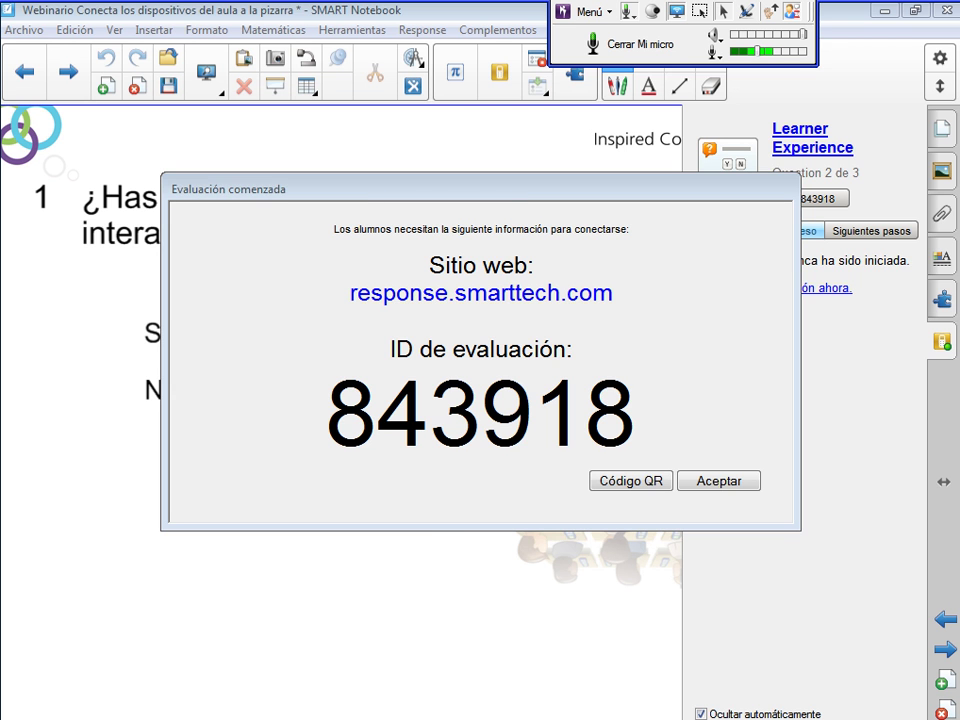
pyautogui.hotkey('alt', 'Tab')
pyautogui.write('8')
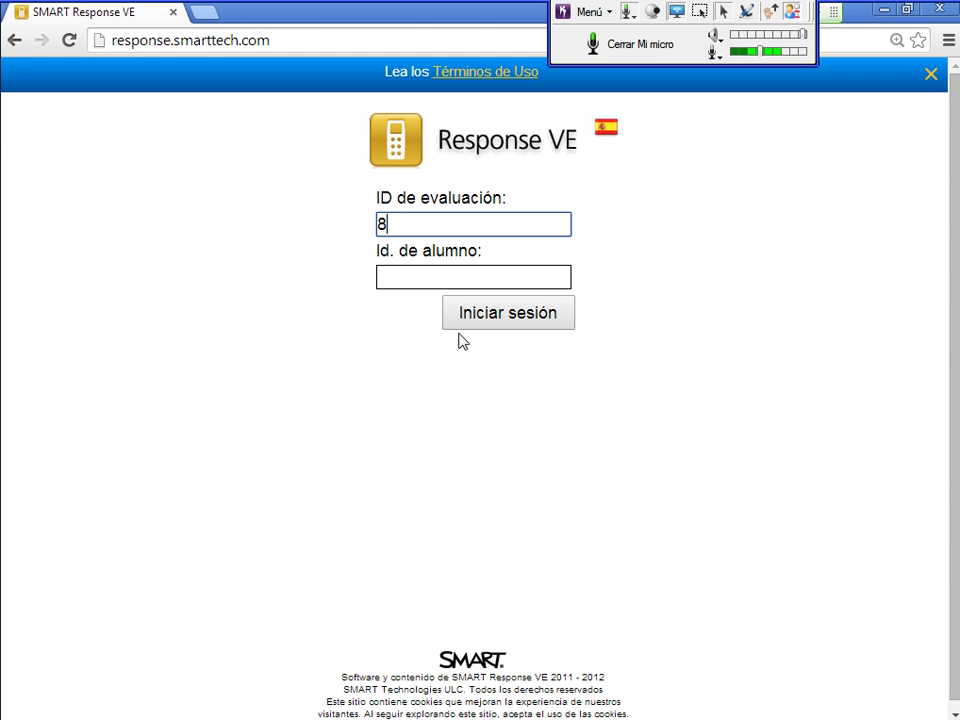
pyautogui.write('43918')
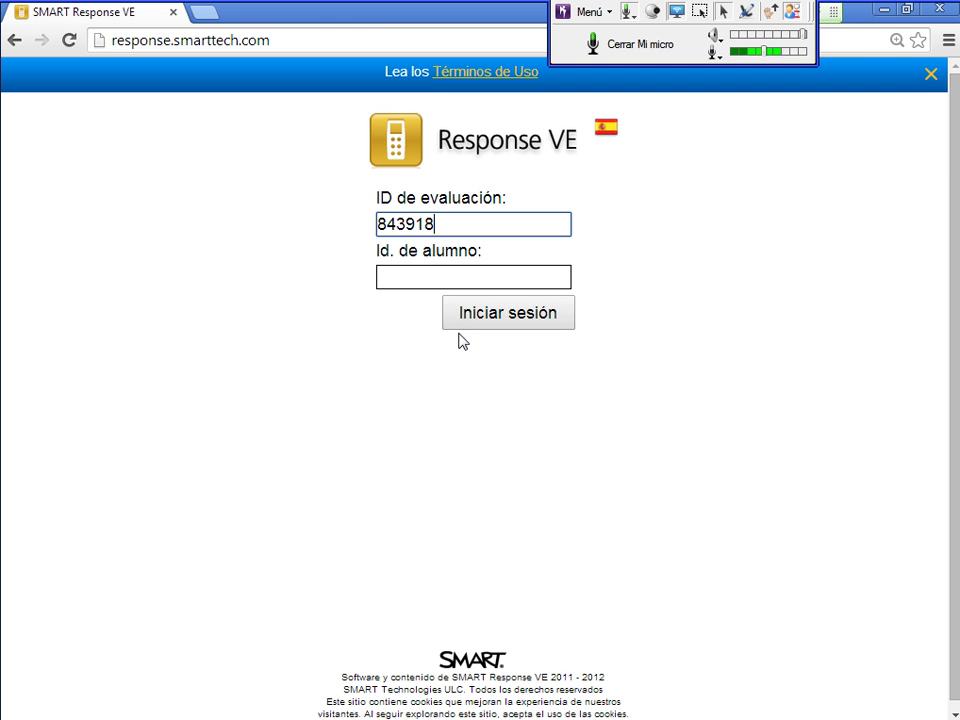
pyautogui.click(451, 271)
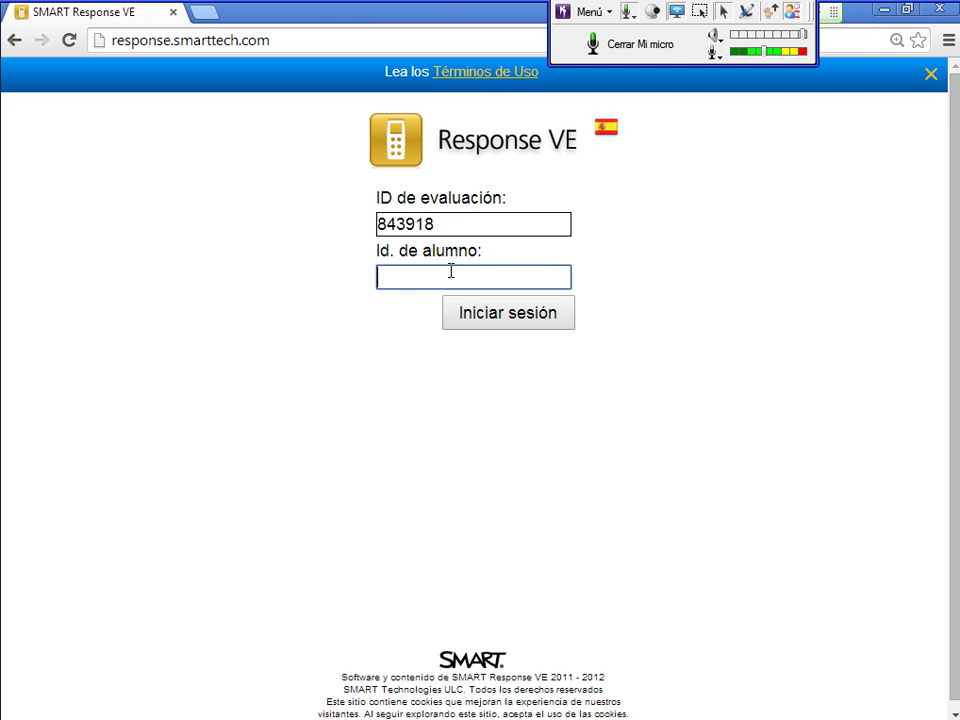
pyautogui.click(481, 329)
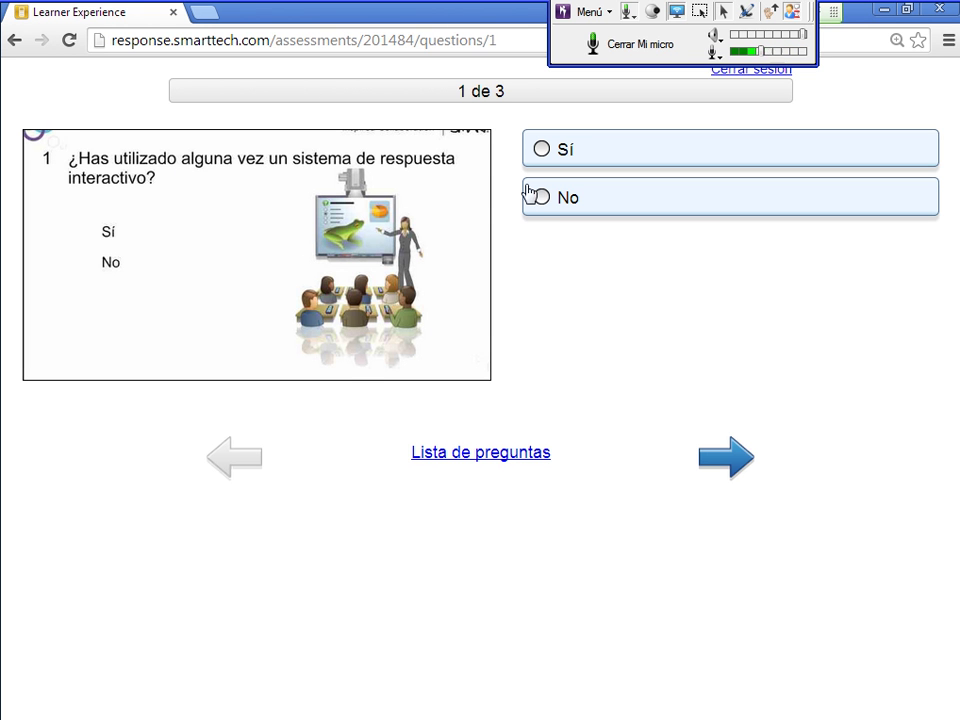
# Advance the student assessment from question 1 to question 3 and minimize the browser to return to SMART Notebook
pyautogui.click(745, 464)
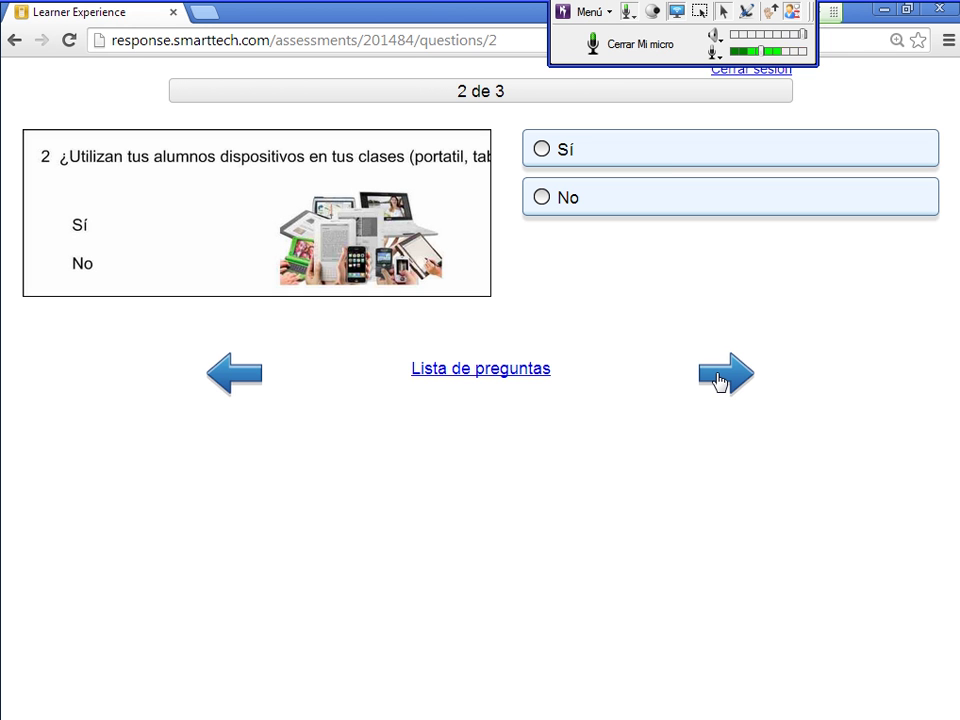
pyautogui.click(720, 379)
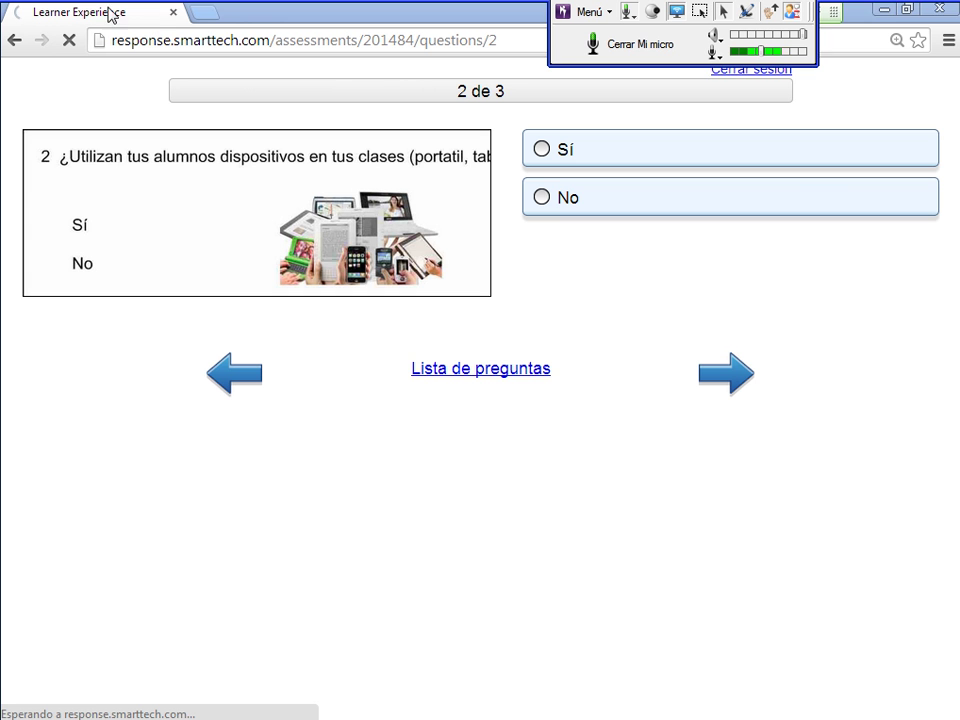
pyautogui.click(883, 10)
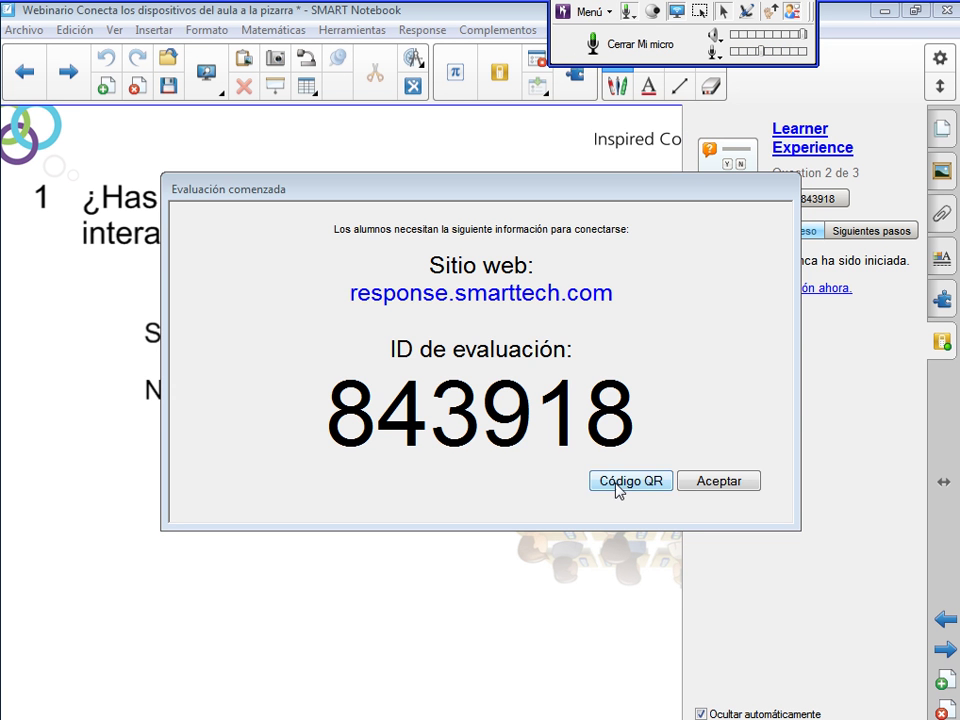
# Dismiss the connection details, start the assessment, and move to the question 2 page while keeping the assessment running
pyautogui.click(724, 484)
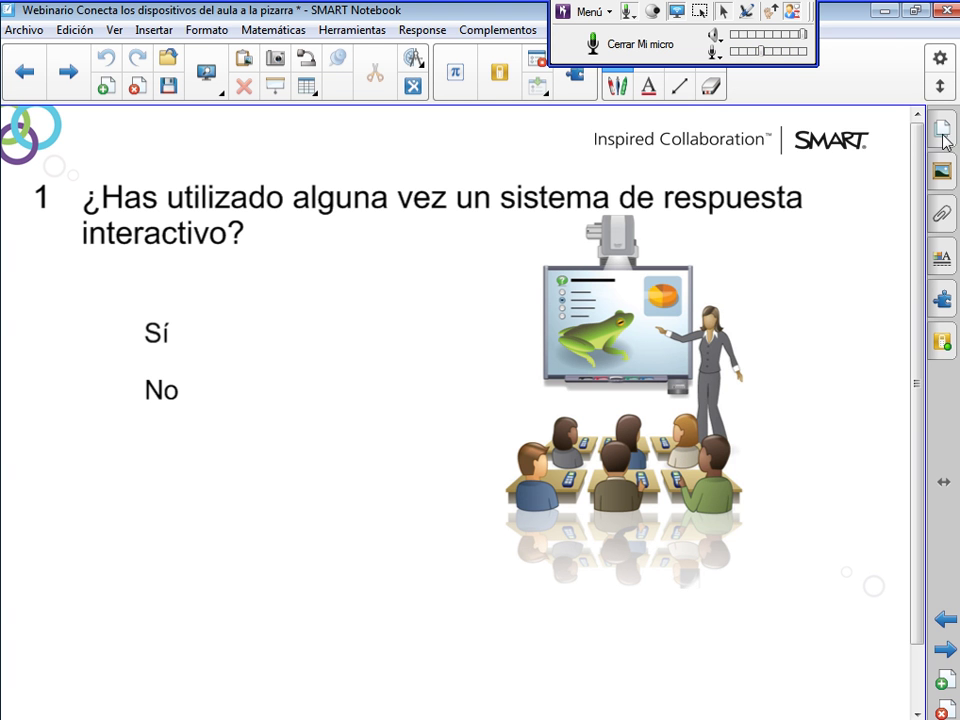
pyautogui.click(943, 345)
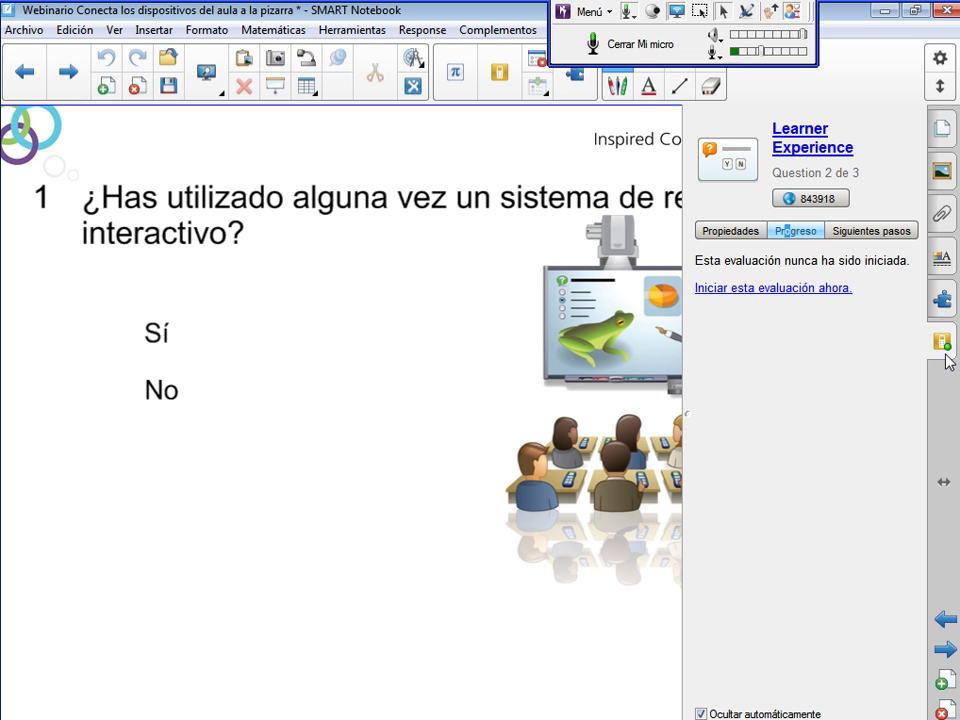
pyautogui.click(718, 288)
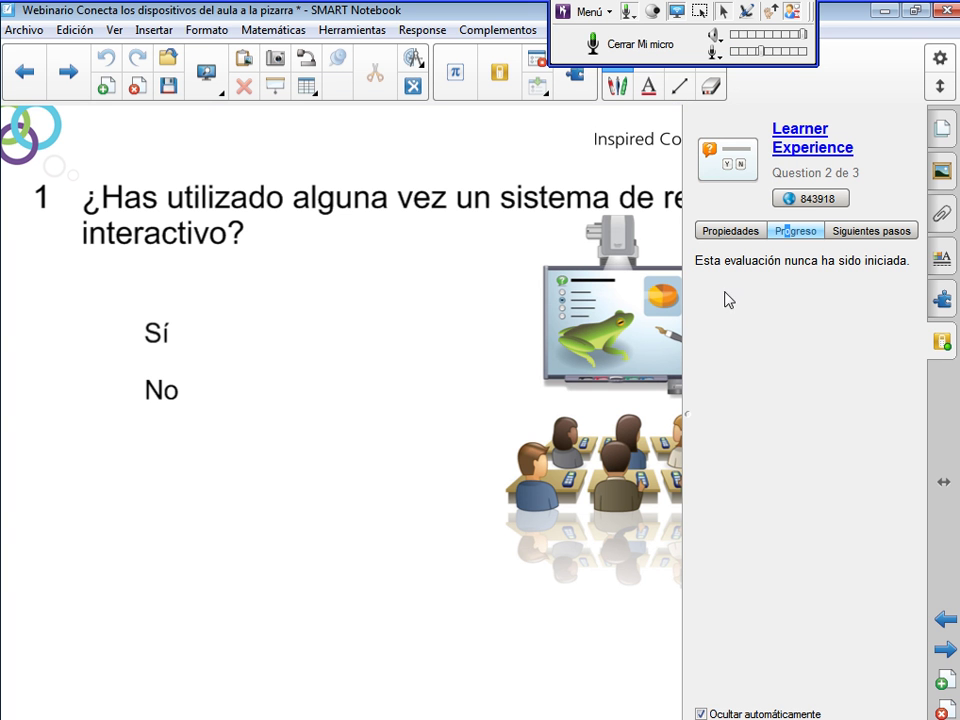
pyautogui.click(950, 652)
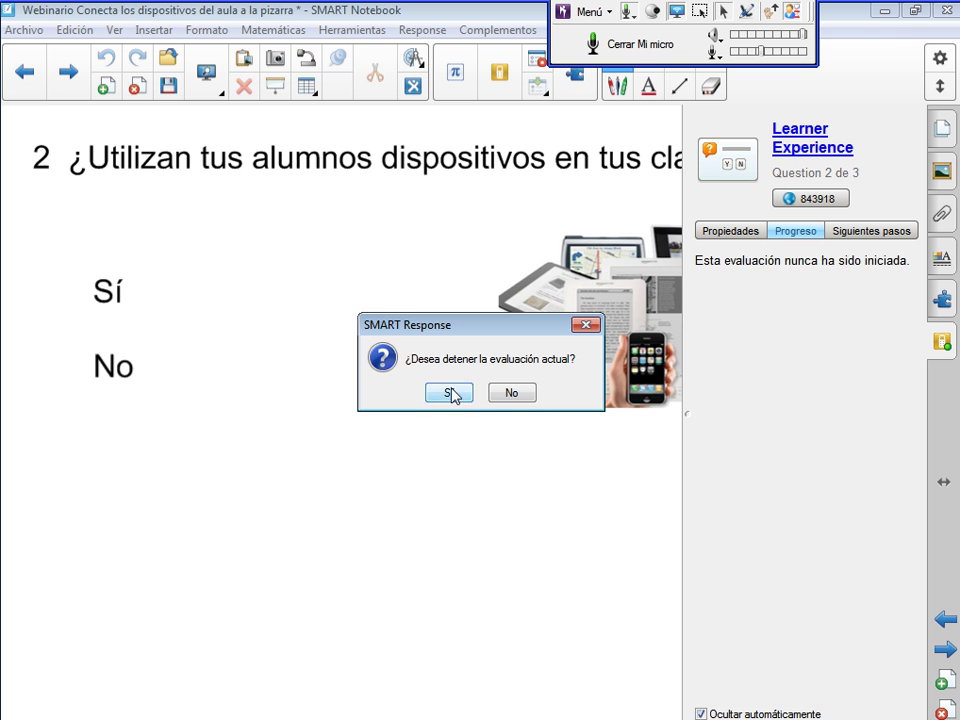
pyautogui.click(511, 393)
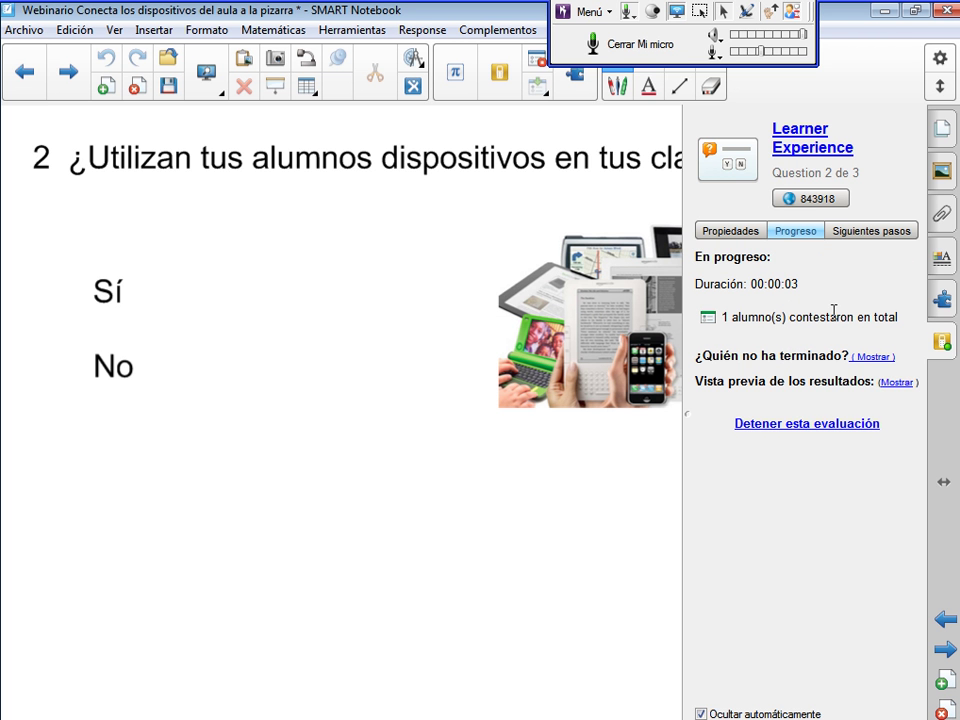
# Show who has not finished the assessment and check the student's question page in the browser
pyautogui.click(876, 358)
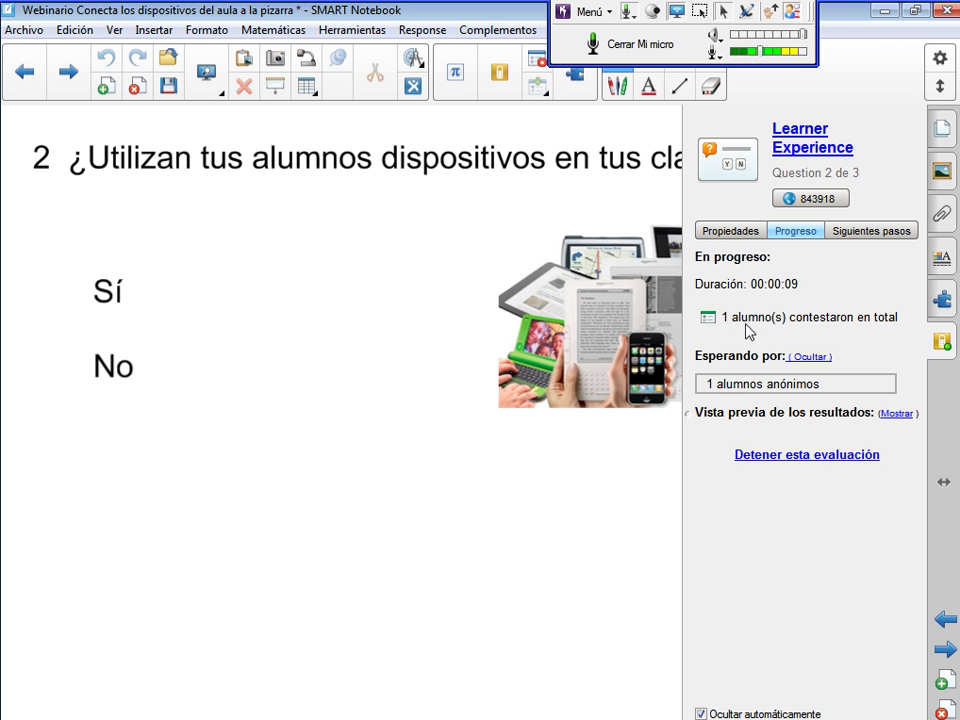
pyautogui.moveTo(750, 384); pyautogui.dragTo(824, 392)
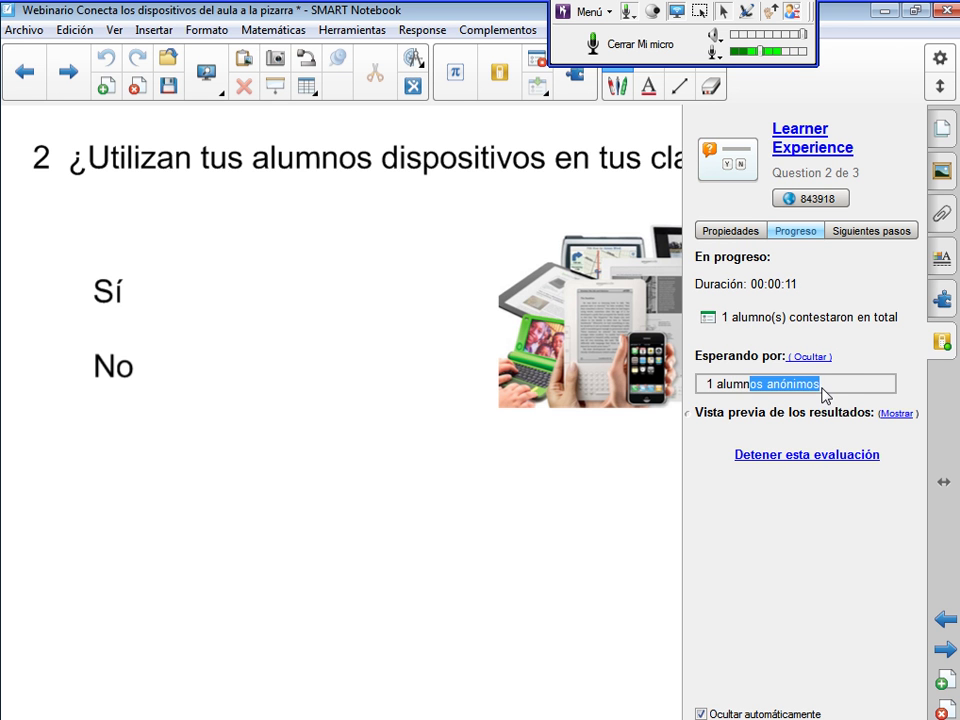
pyautogui.click(850, 393)
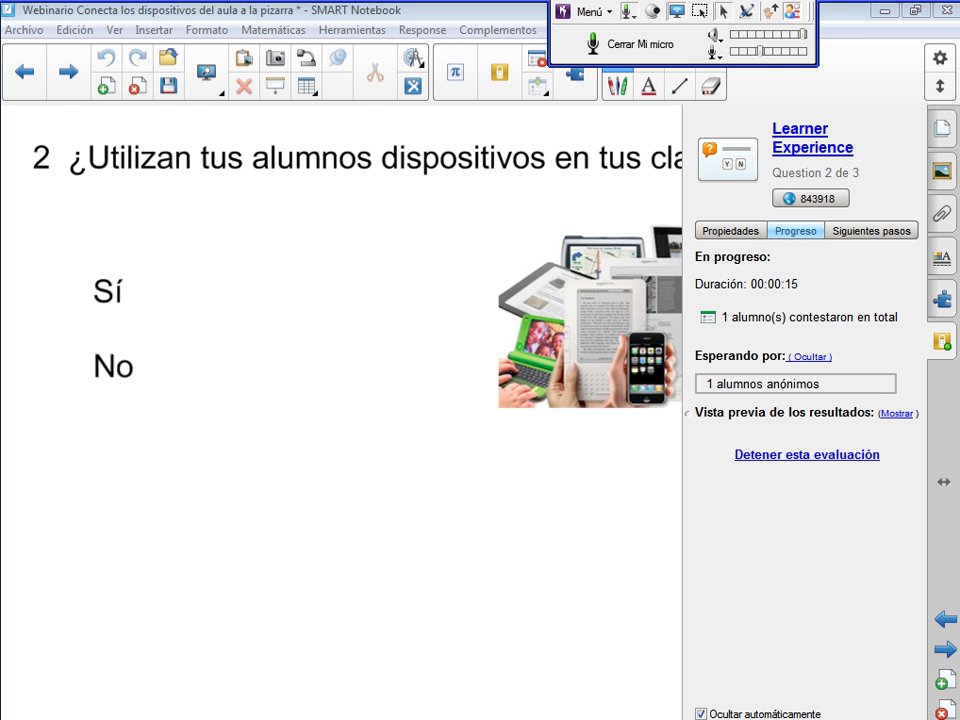
pyautogui.hotkey('alt', 'Tab')
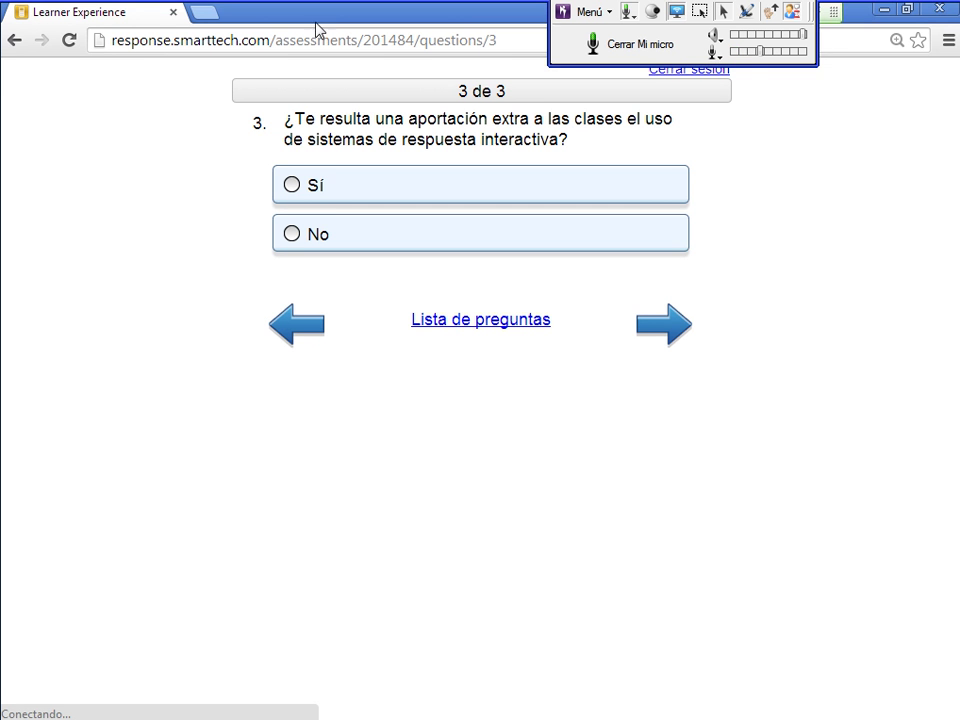
pyautogui.hotkey('alt', 'Tab')
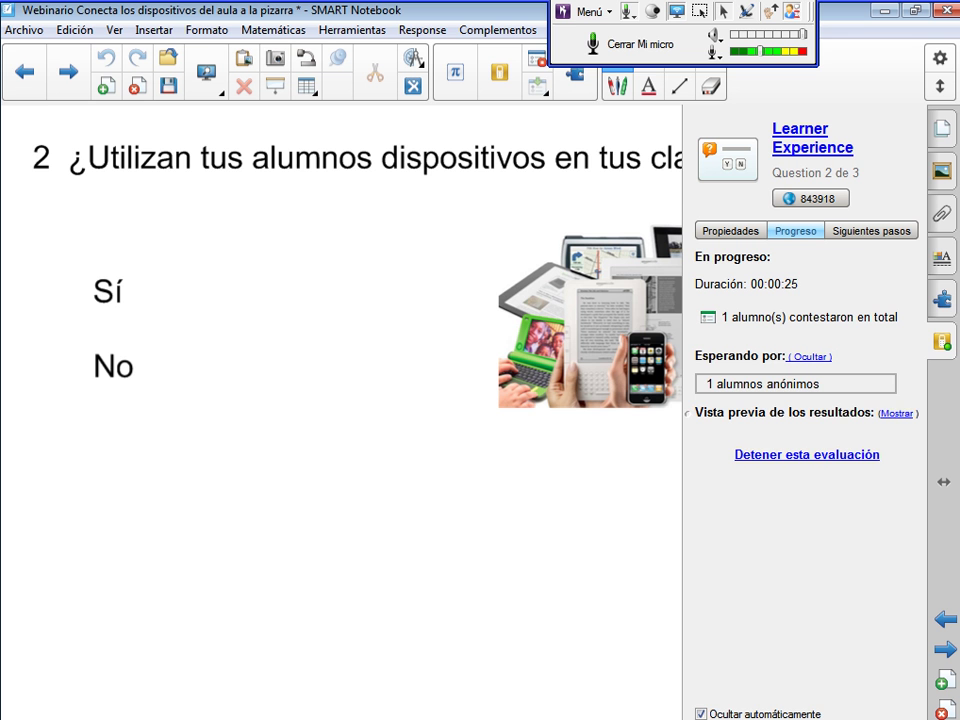
# Hide the list of pending students and stop the running assessment
pyautogui.click(811, 357)
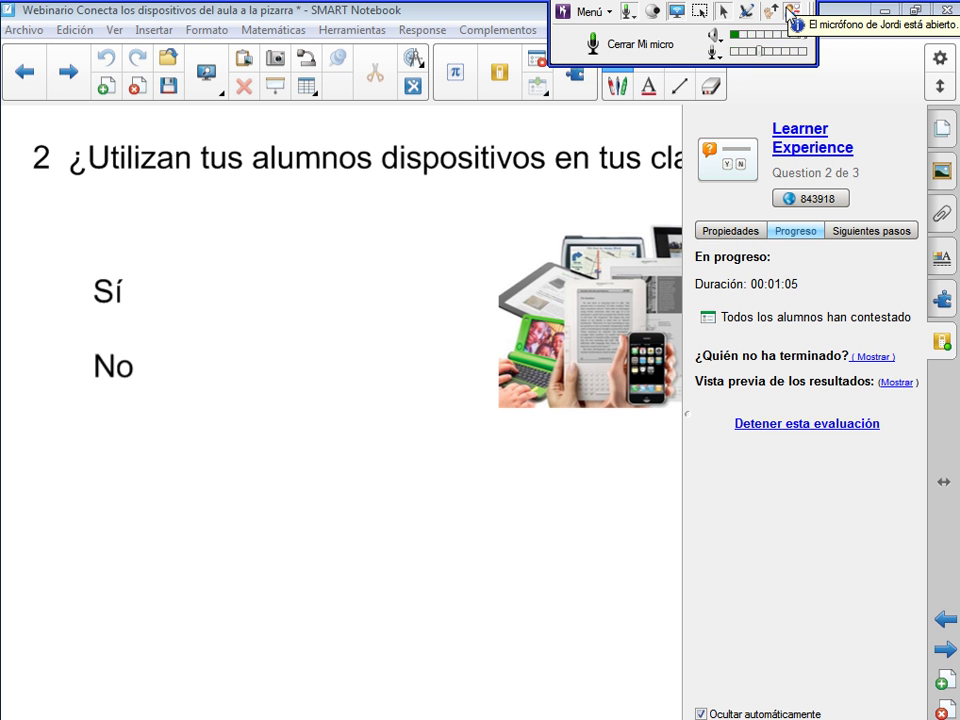
pyautogui.click(775, 426)
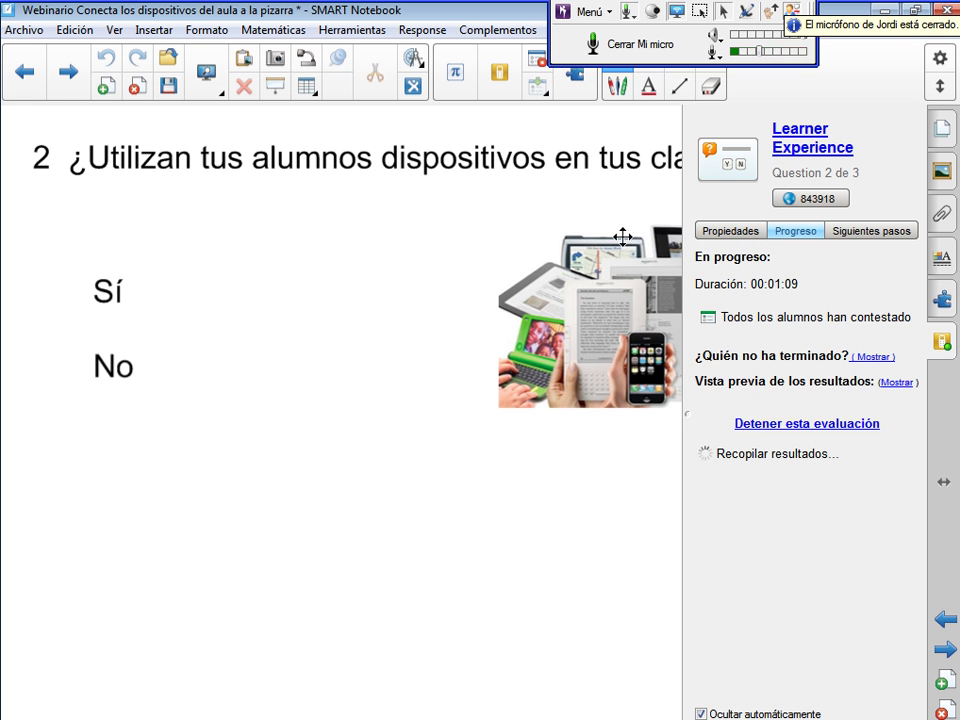
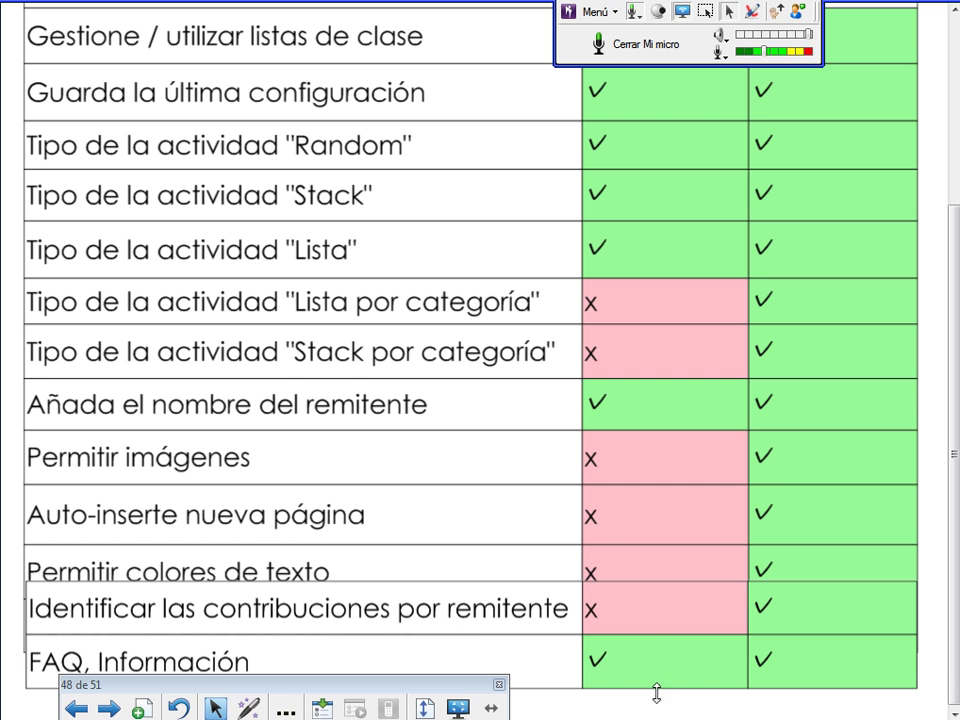
# Go to page 49 and move the "Preparamos la actividad" title slightly down and left, clear of the meeting toolbar
pyautogui.click(115, 708)
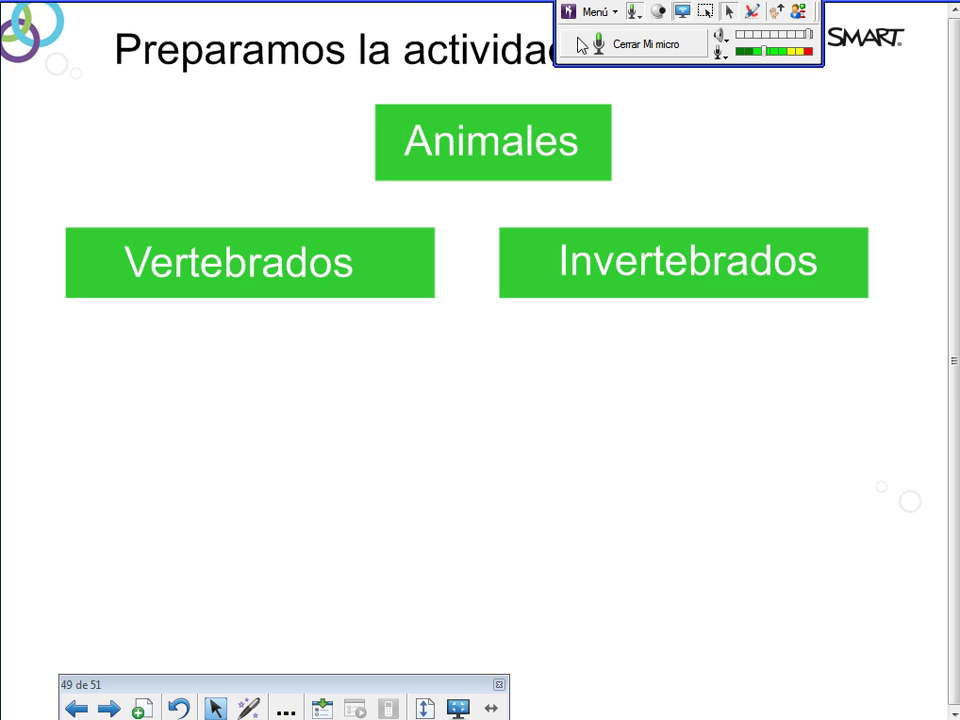
pyautogui.moveTo(433, 44); pyautogui.dragTo(396, 66)
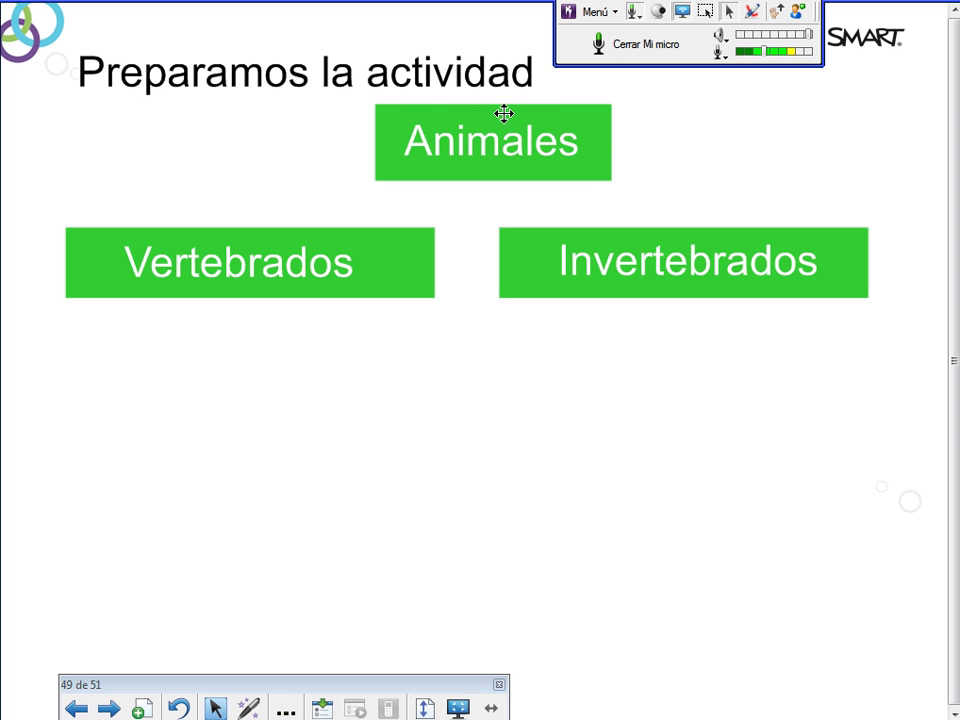
pyautogui.click(396, 288)
pyautogui.click(591, 283)
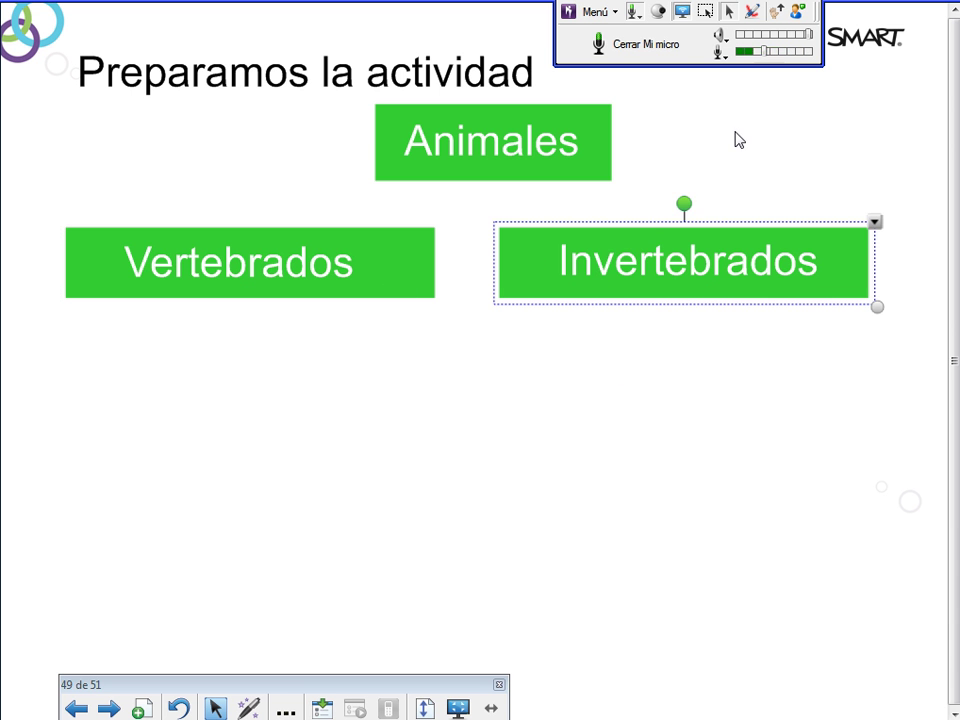
pyautogui.click(748, 132)
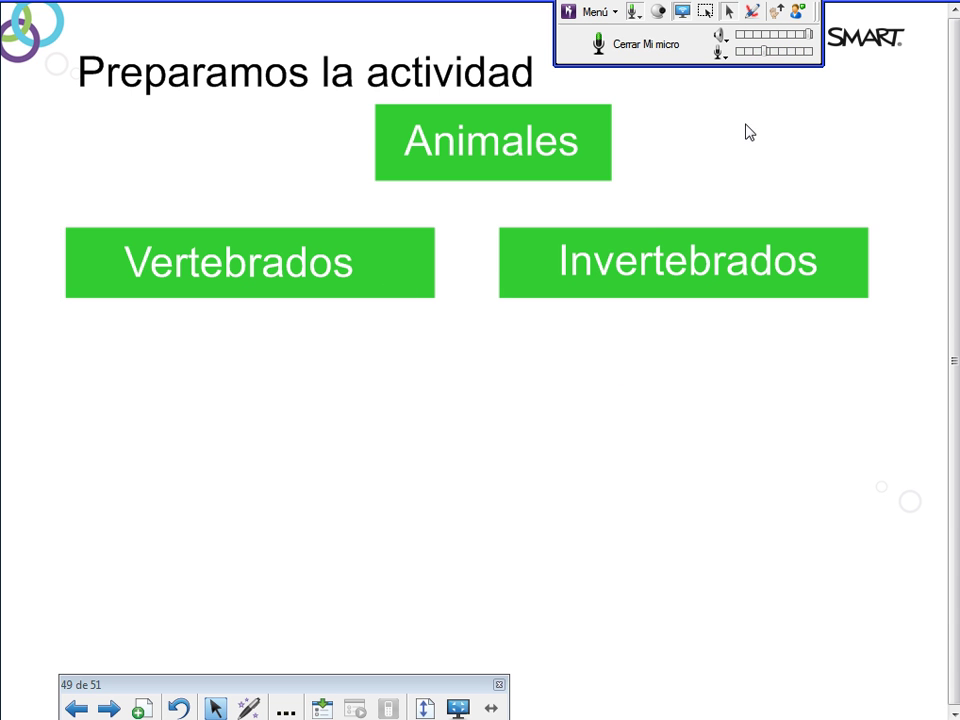
# Leave full-screen view, open the XC Collaboration add-on, and start a session that students join anonymously
pyautogui.click(458, 707)
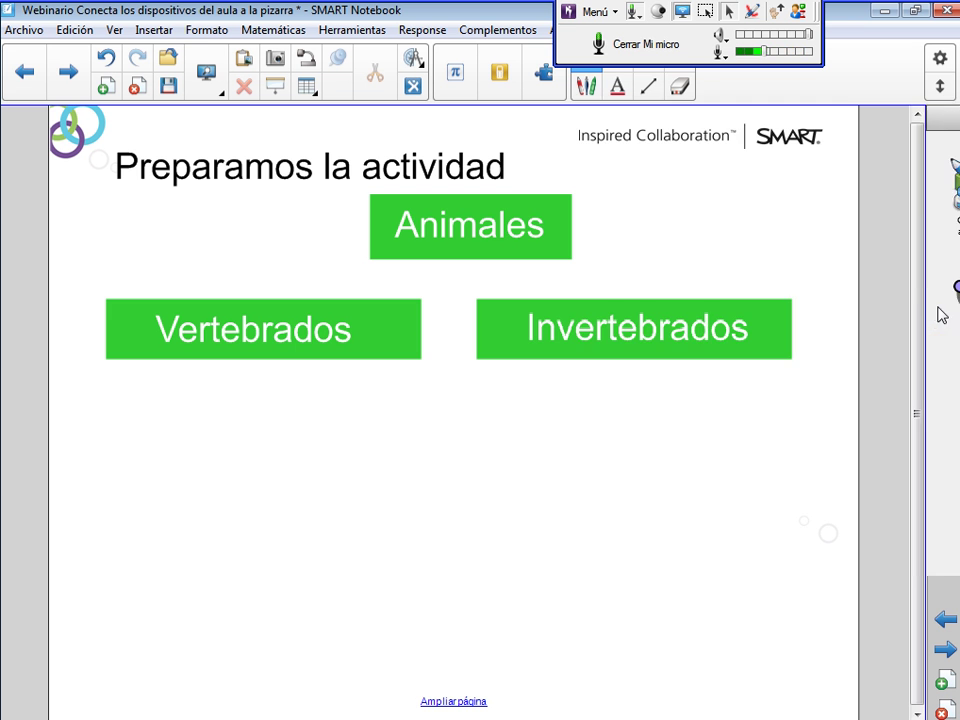
pyautogui.click(942, 300)
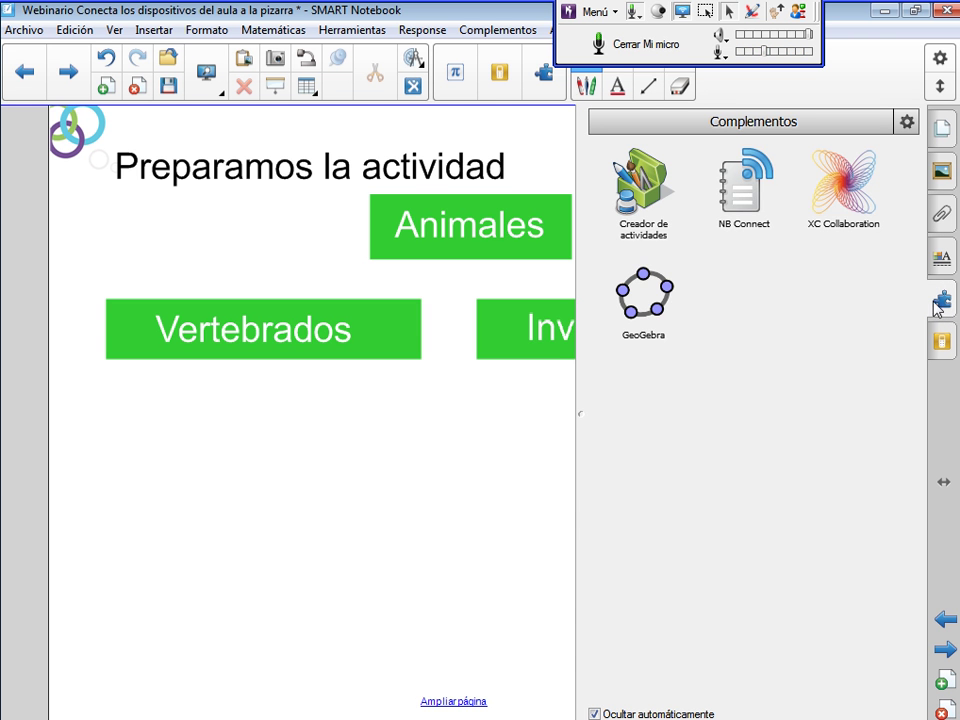
pyautogui.click(846, 214)
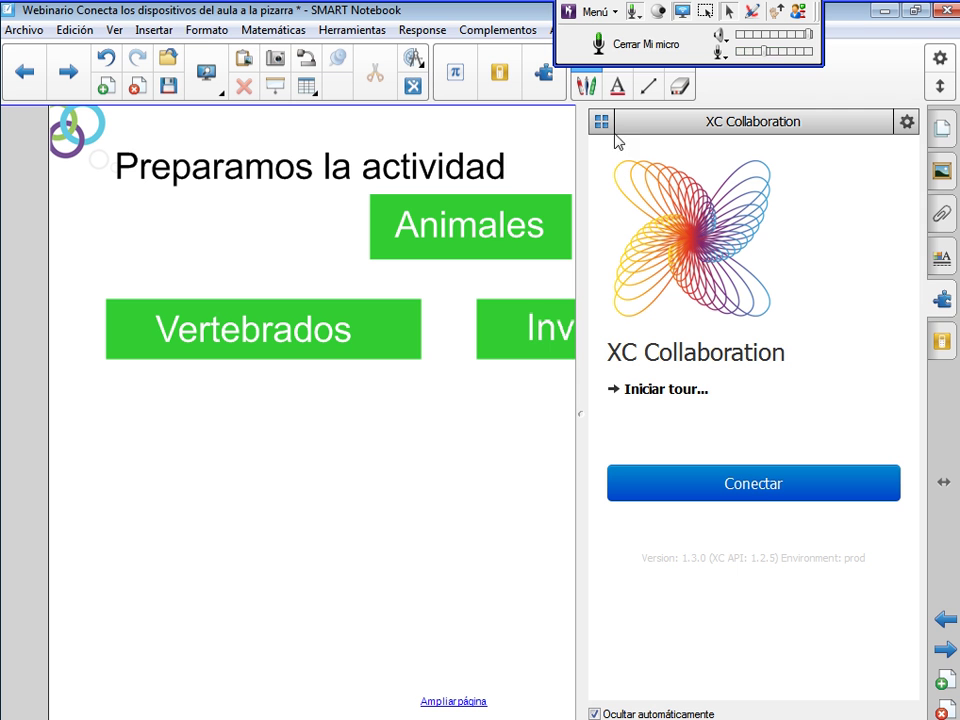
pyautogui.click(760, 486)
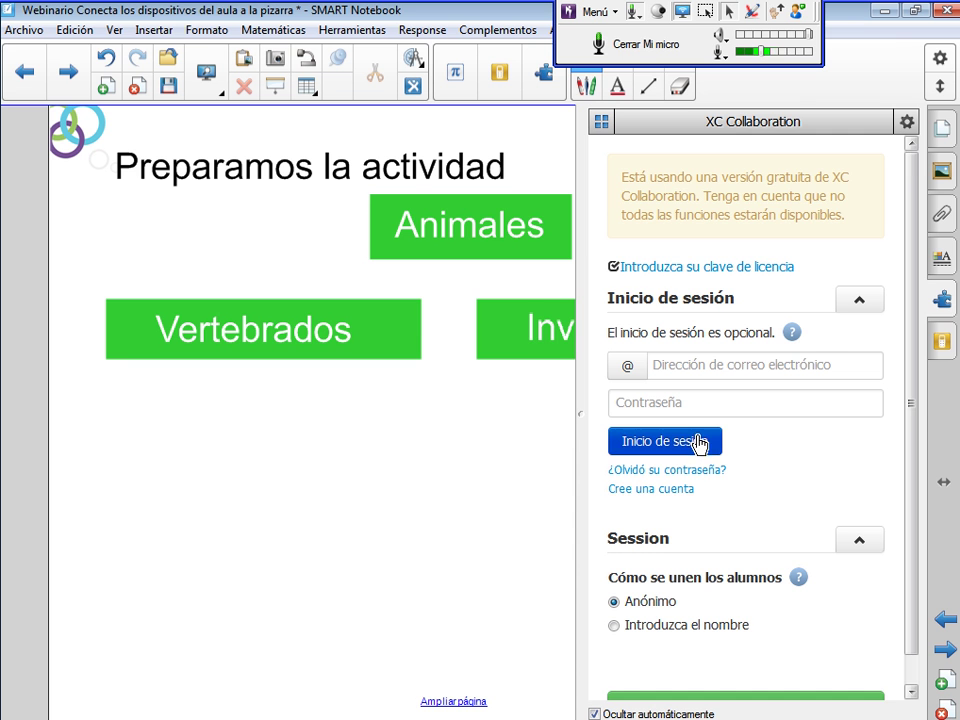
pyautogui.scroll(-1, 737, 483)
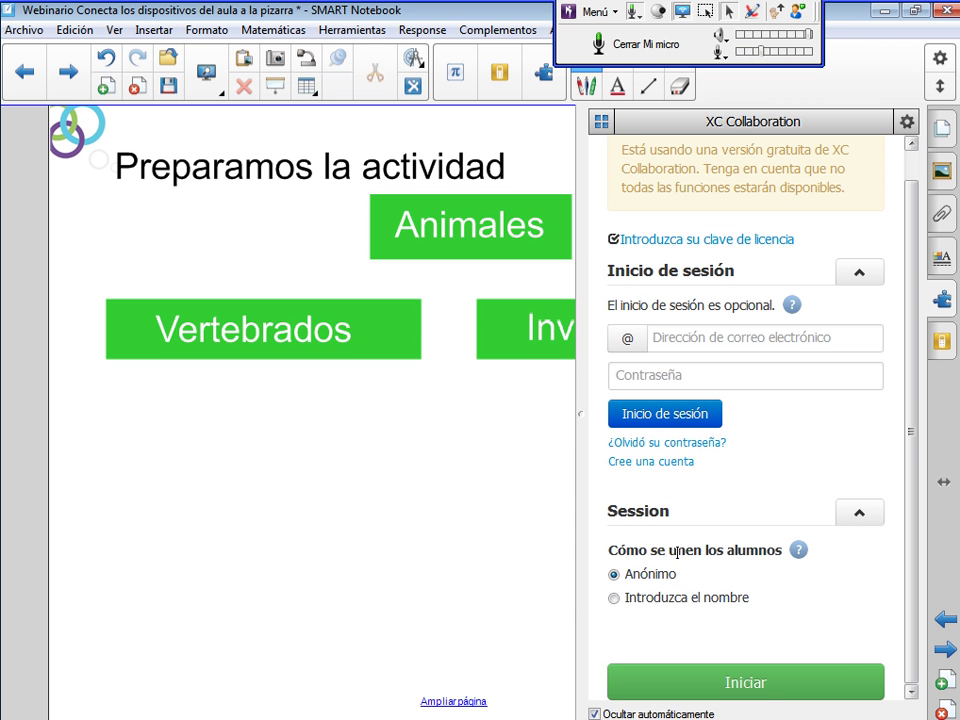
pyautogui.click(846, 676)
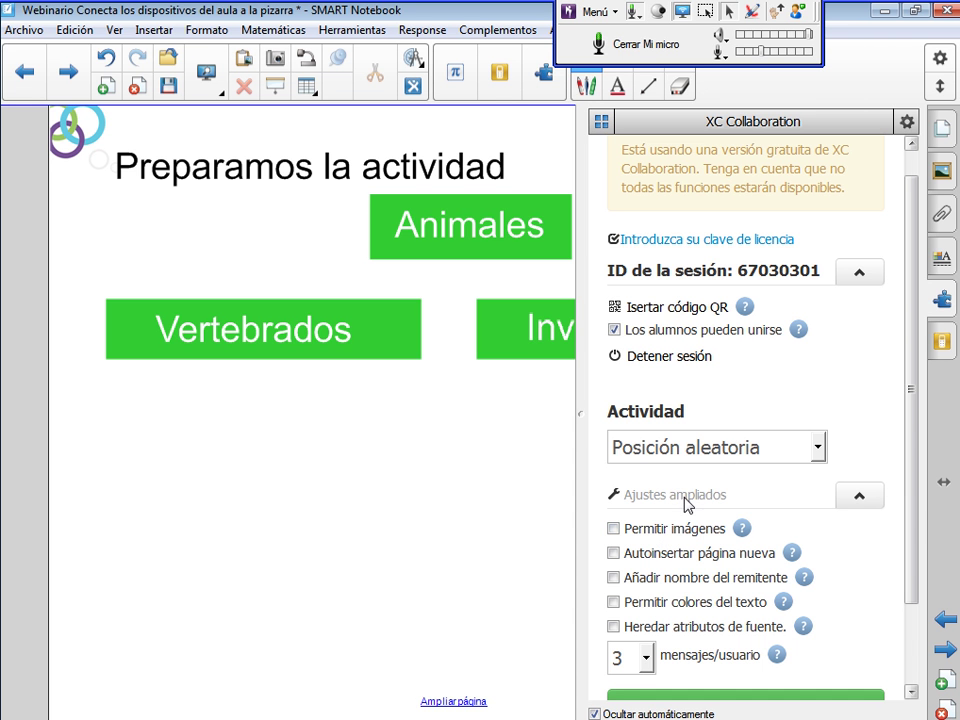
# Try to start the activity with the type Clasificar por categoría
pyautogui.click(698, 456)
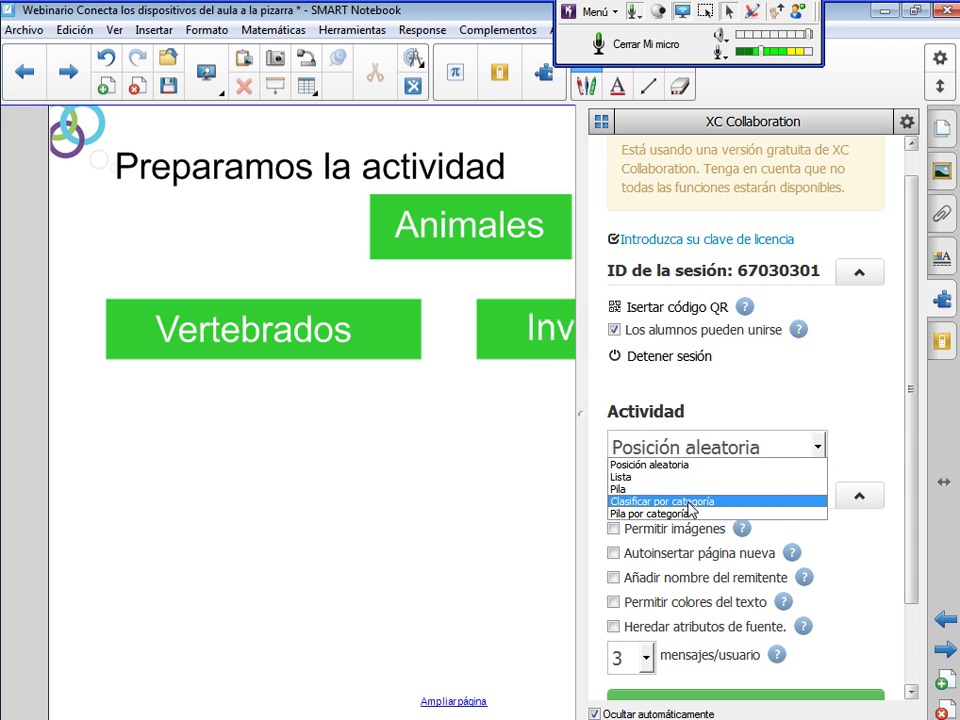
pyautogui.click(694, 501)
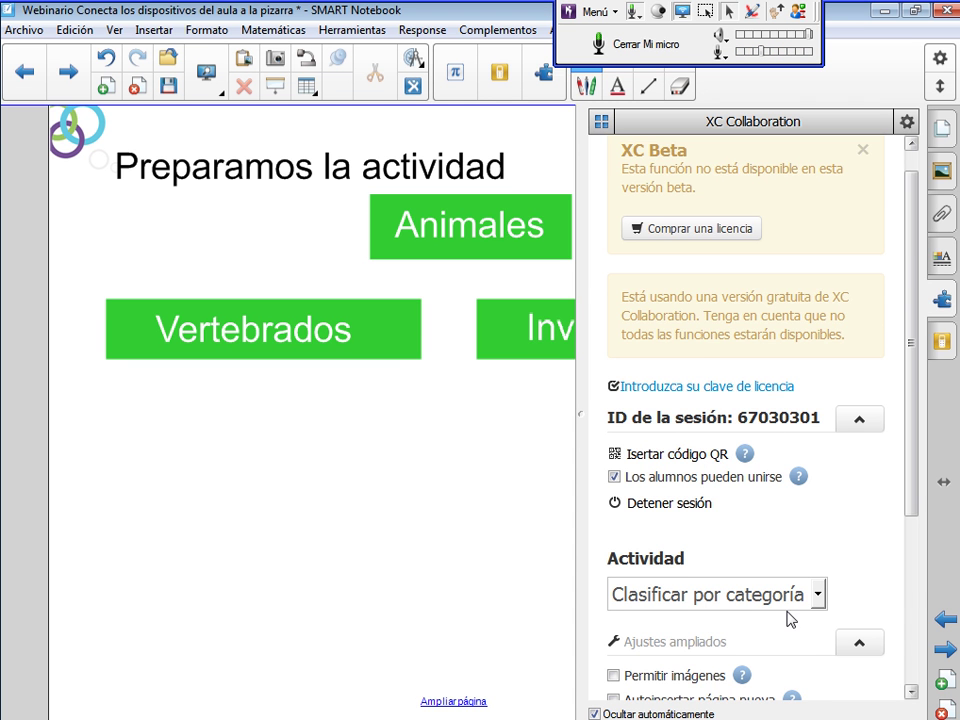
pyautogui.scroll(-1, 789, 620)
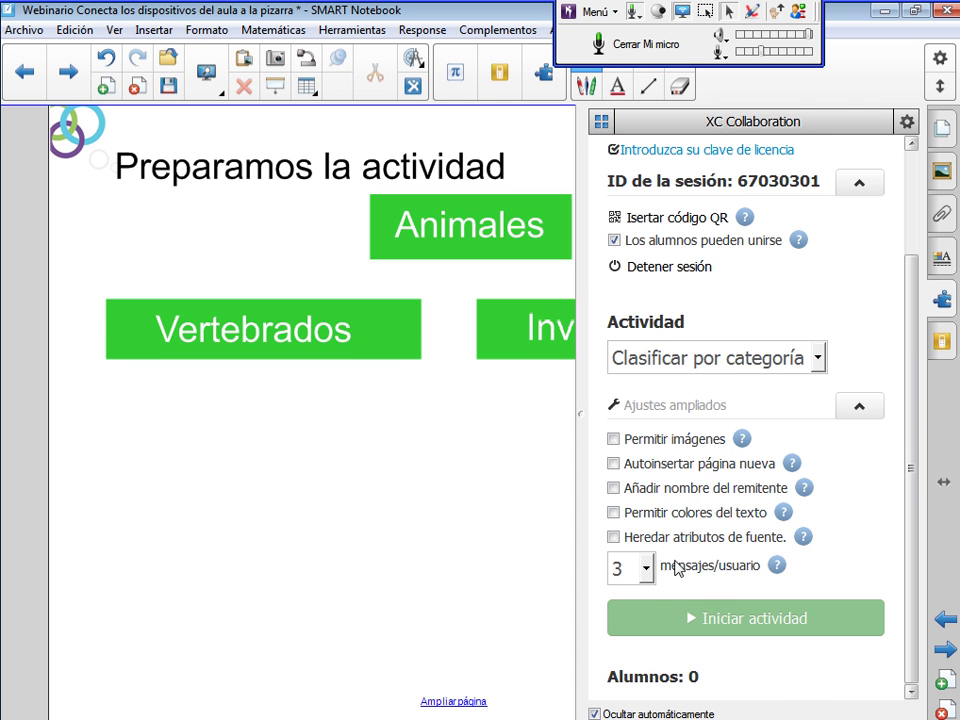
pyautogui.scroll(-4, 617, 568)
pyautogui.click(692, 620)
# Set the activity type to Lista with 2 messages per user and start the activity
pyautogui.click(817, 360)
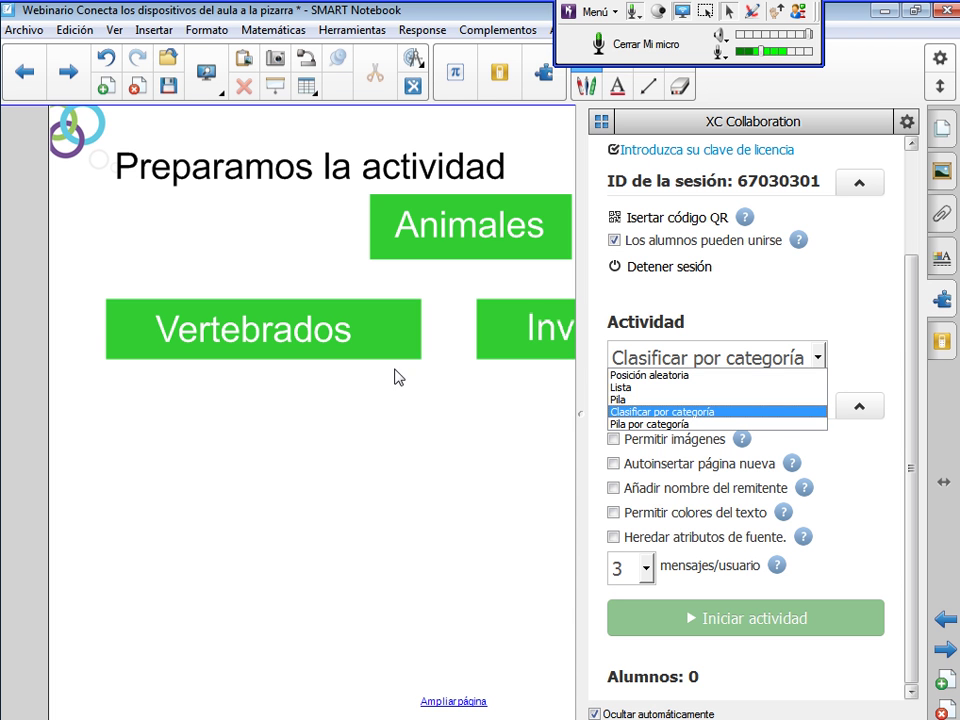
pyautogui.click(713, 390)
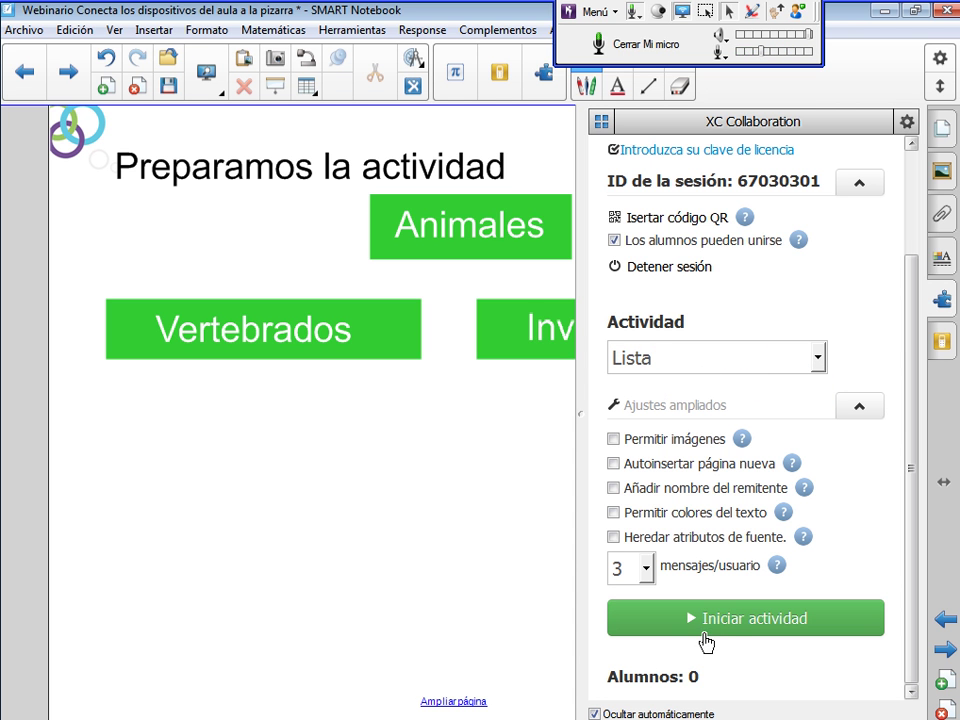
pyautogui.click(670, 366)
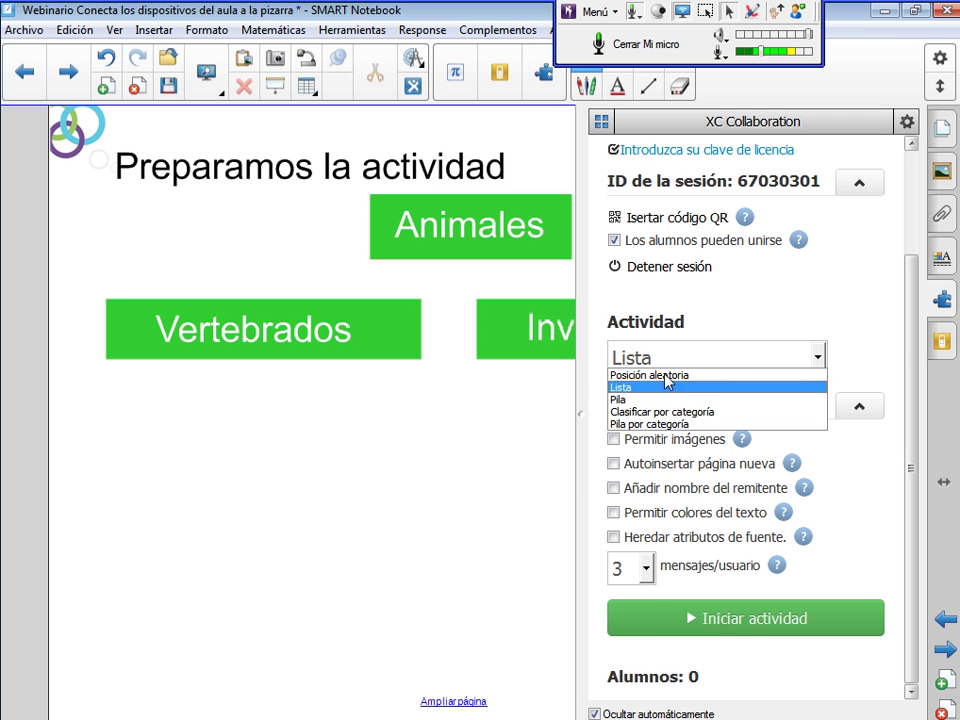
pyautogui.click(645, 575)
pyautogui.click(645, 572)
pyautogui.click(622, 598)
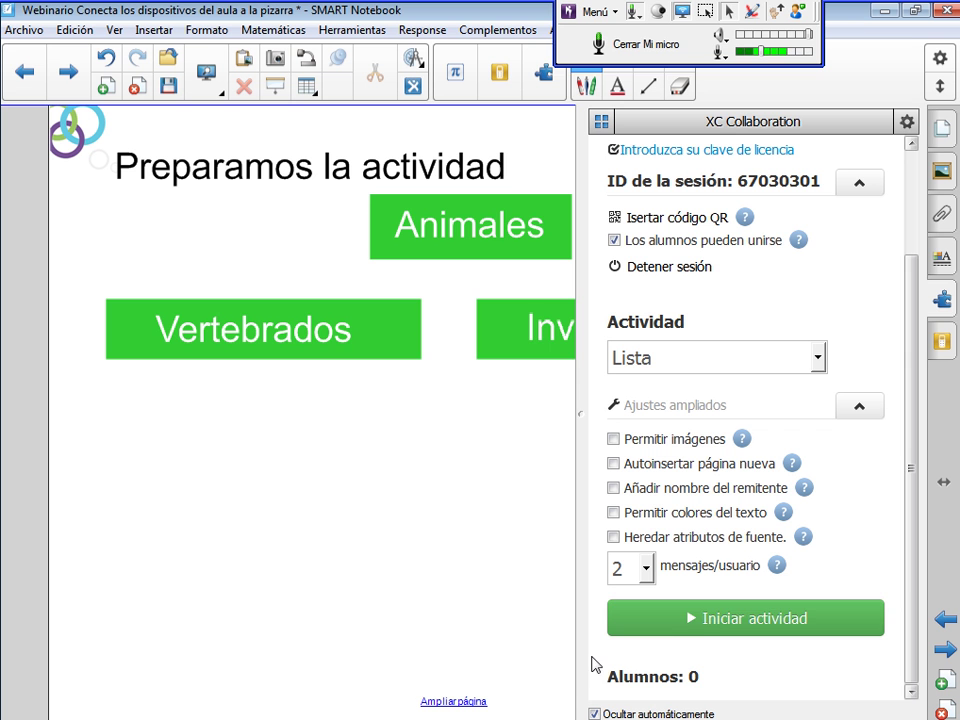
pyautogui.click(692, 630)
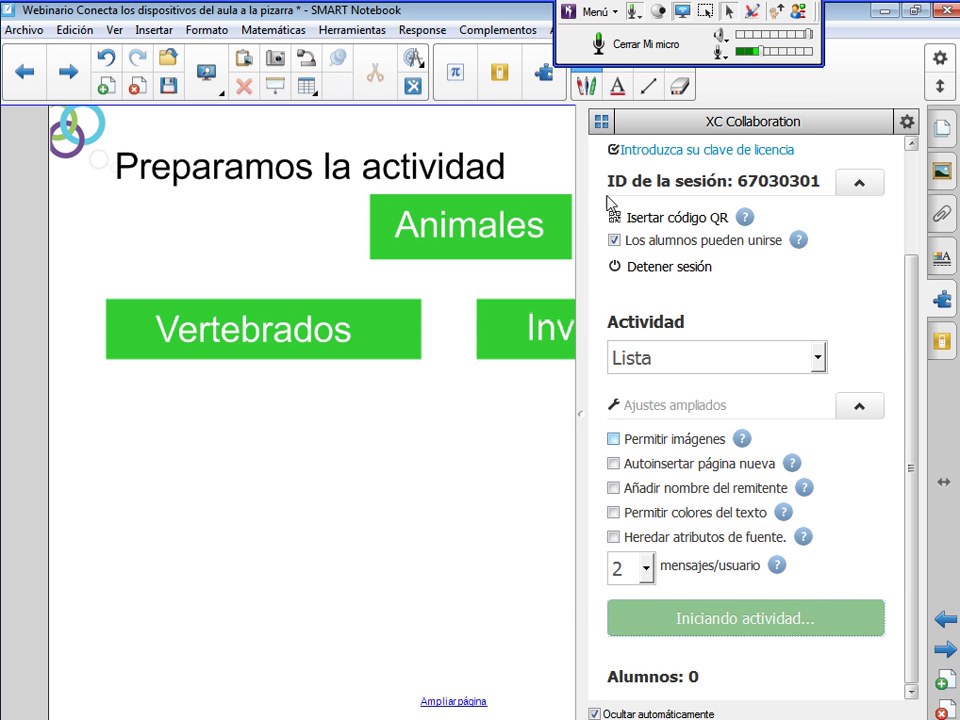
# Insert the session's QR code on the page and separate the session ID from the overlapping instruction text
pyautogui.moveTo(739, 181); pyautogui.dragTo(827, 181)
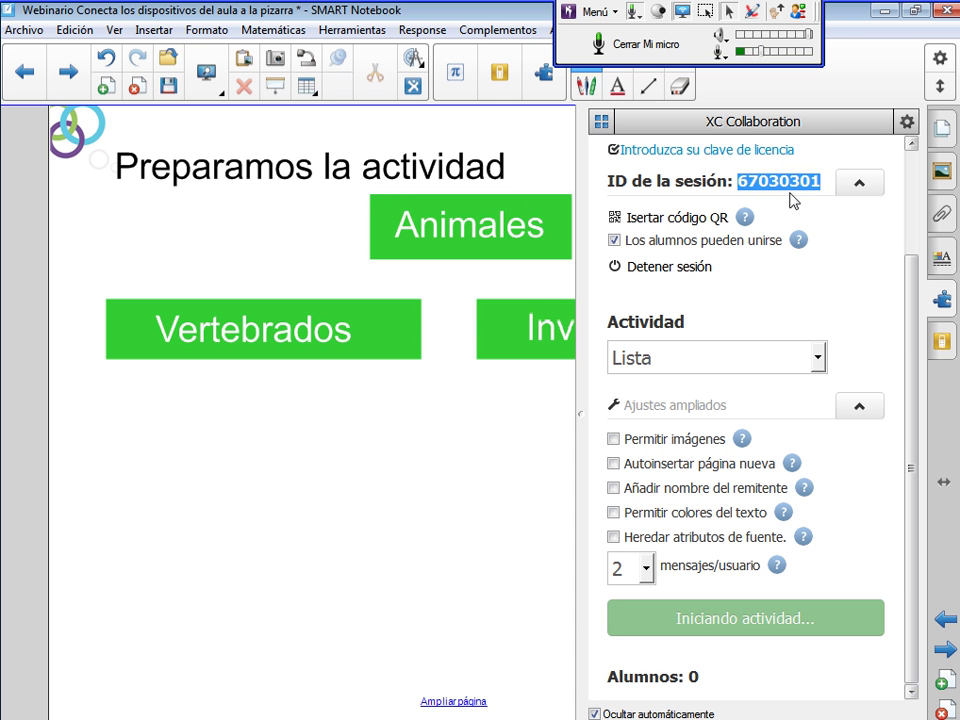
pyautogui.click(622, 219)
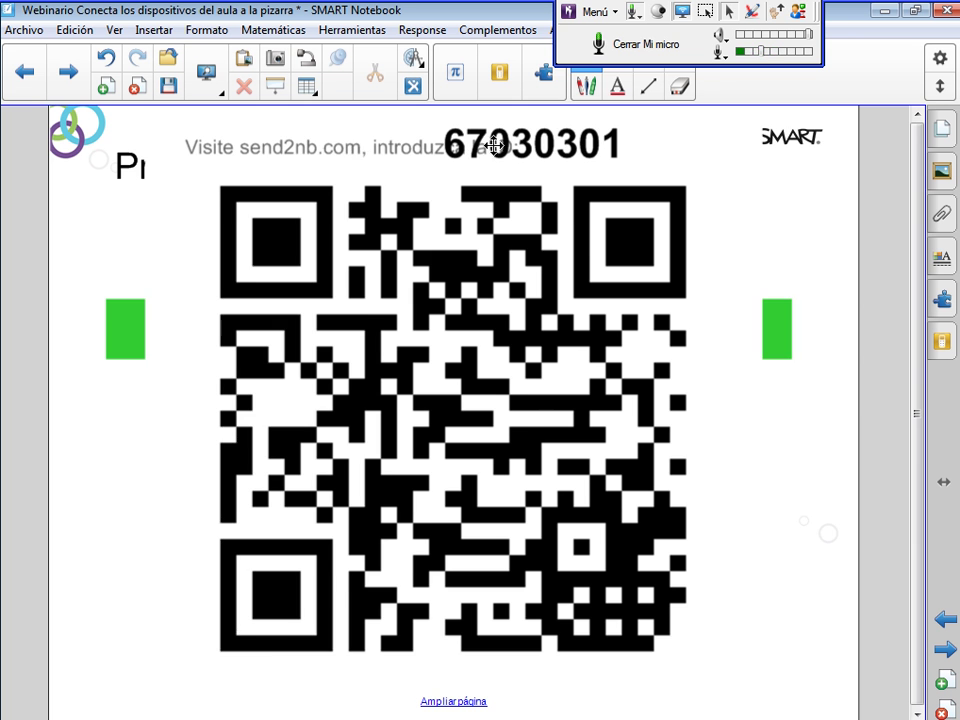
pyautogui.rightClick(504, 153)
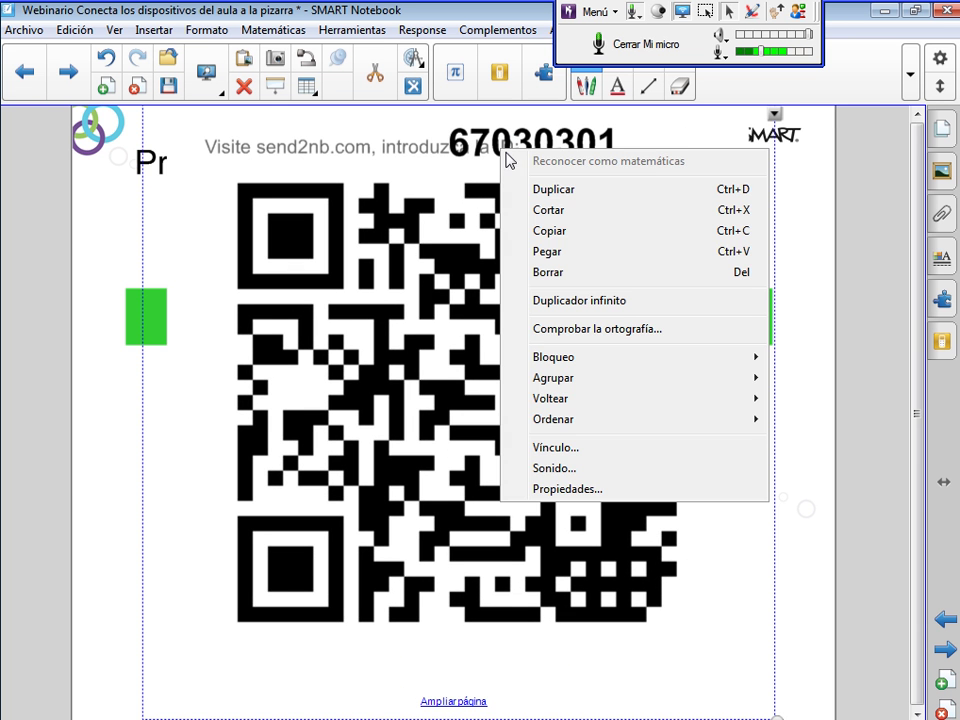
pyautogui.moveTo(546, 379)
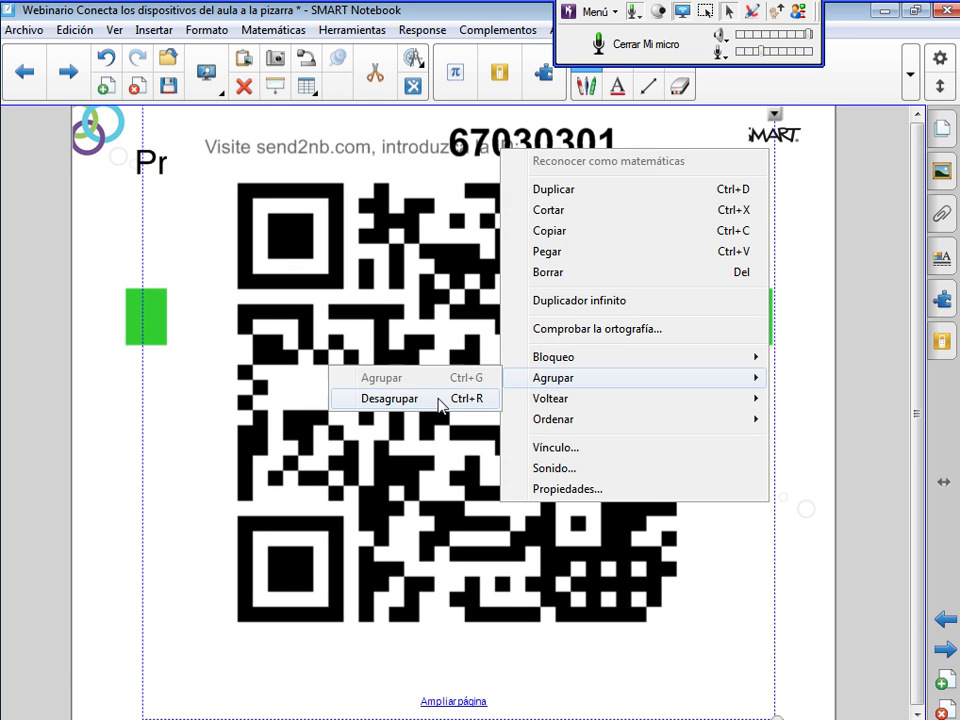
pyautogui.click(440, 398)
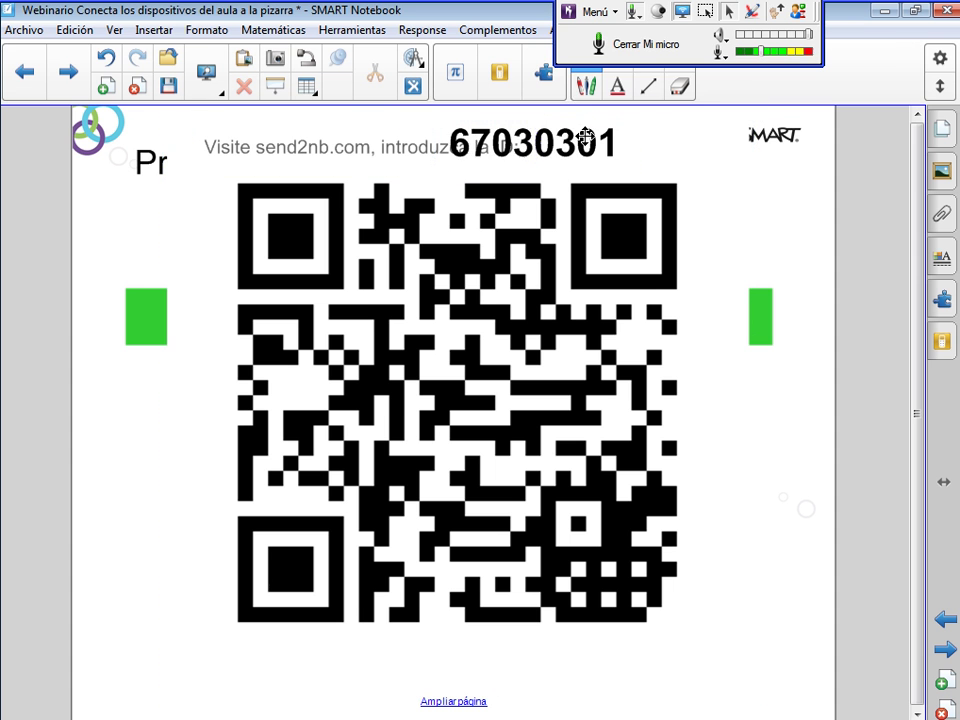
pyautogui.moveTo(585, 135); pyautogui.dragTo(700, 136)
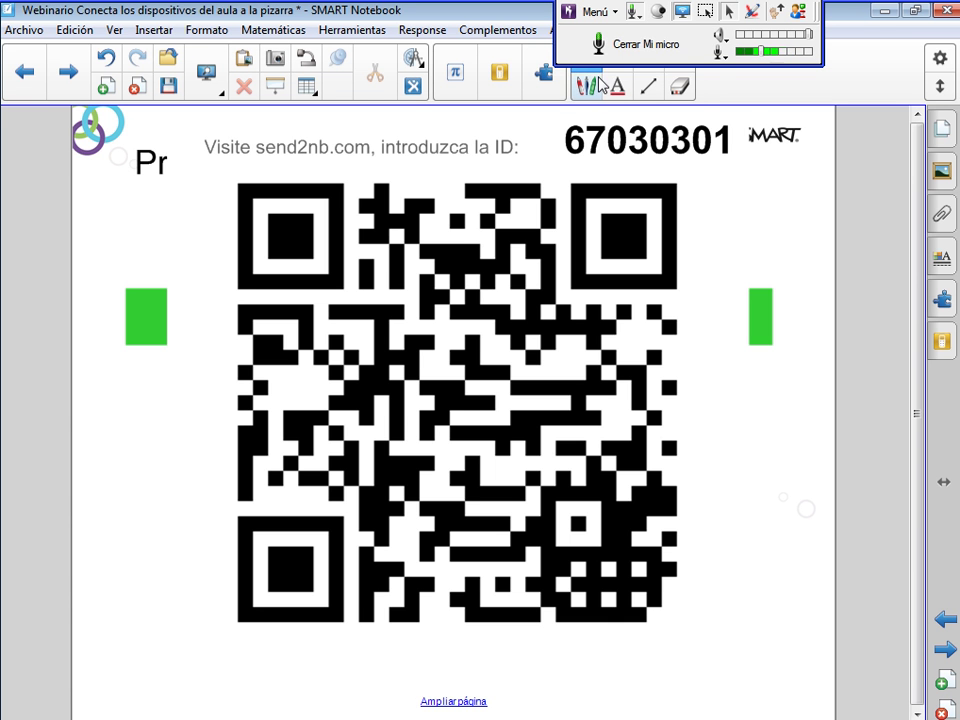
# Highlight the send2nb.com address above the QR code in yellow with the Marcador de resaltado pen
pyautogui.click(598, 86)
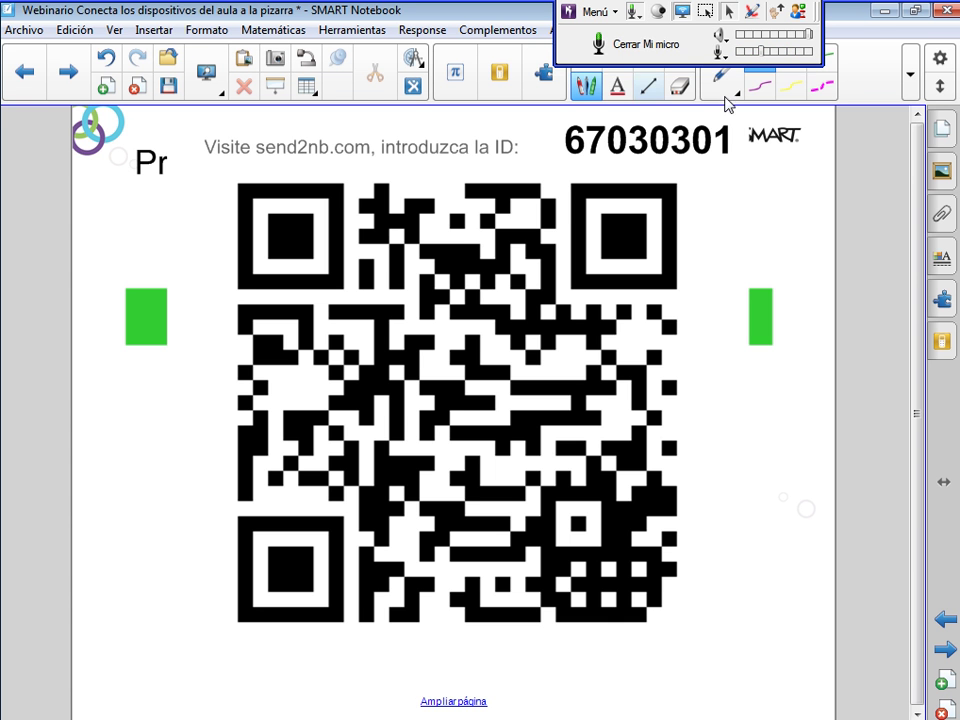
pyautogui.click(737, 98)
pyautogui.click(647, 221)
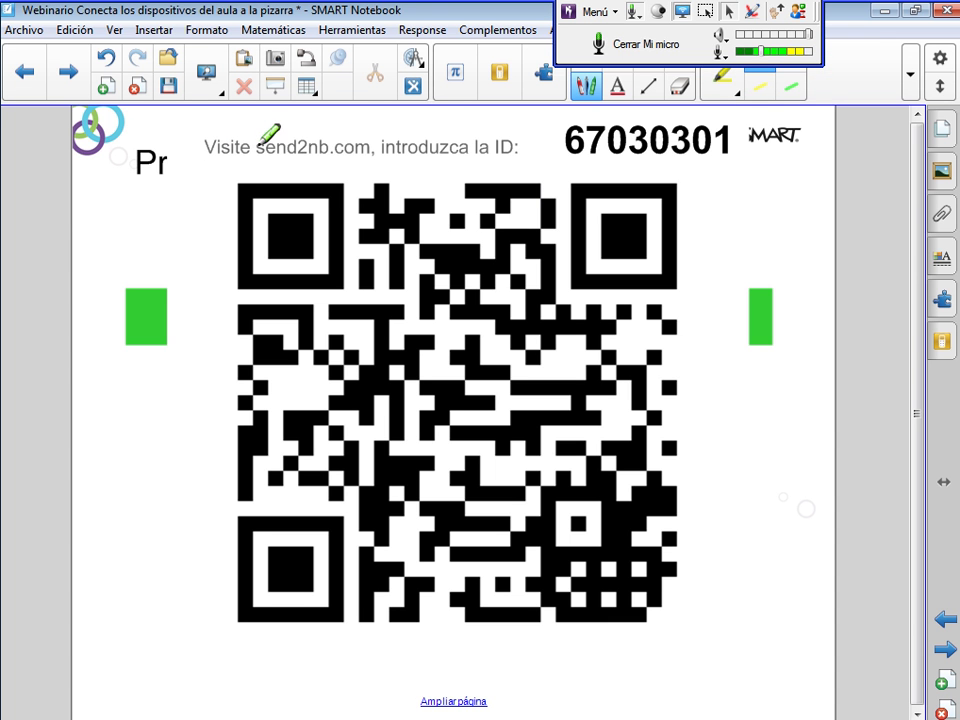
pyautogui.moveTo(245, 146); pyautogui.dragTo(381, 147)
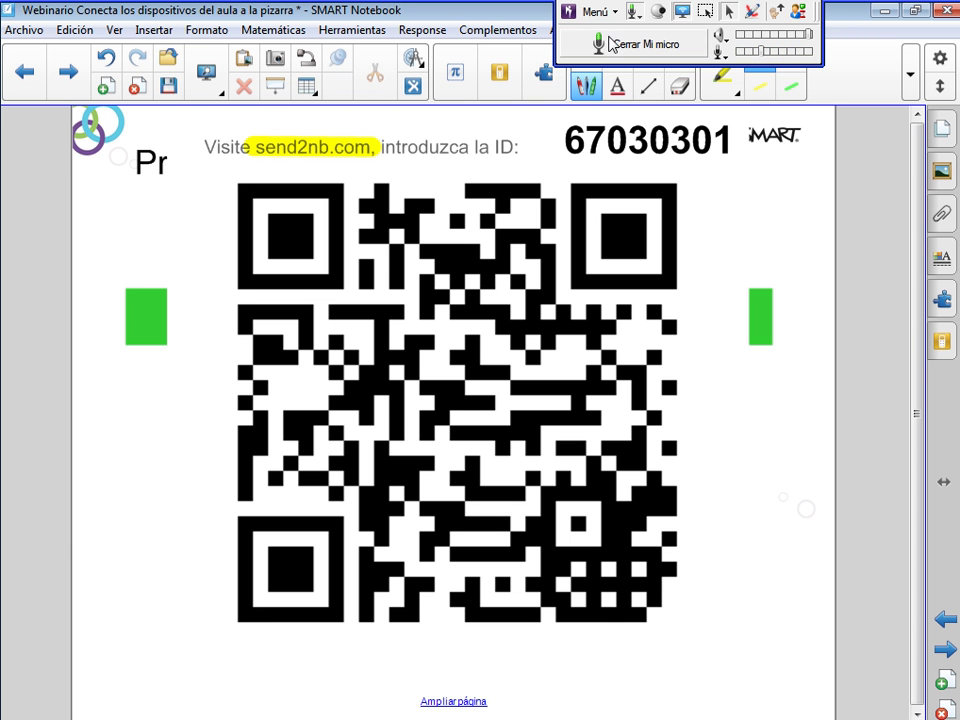
pyautogui.click(730, 88)
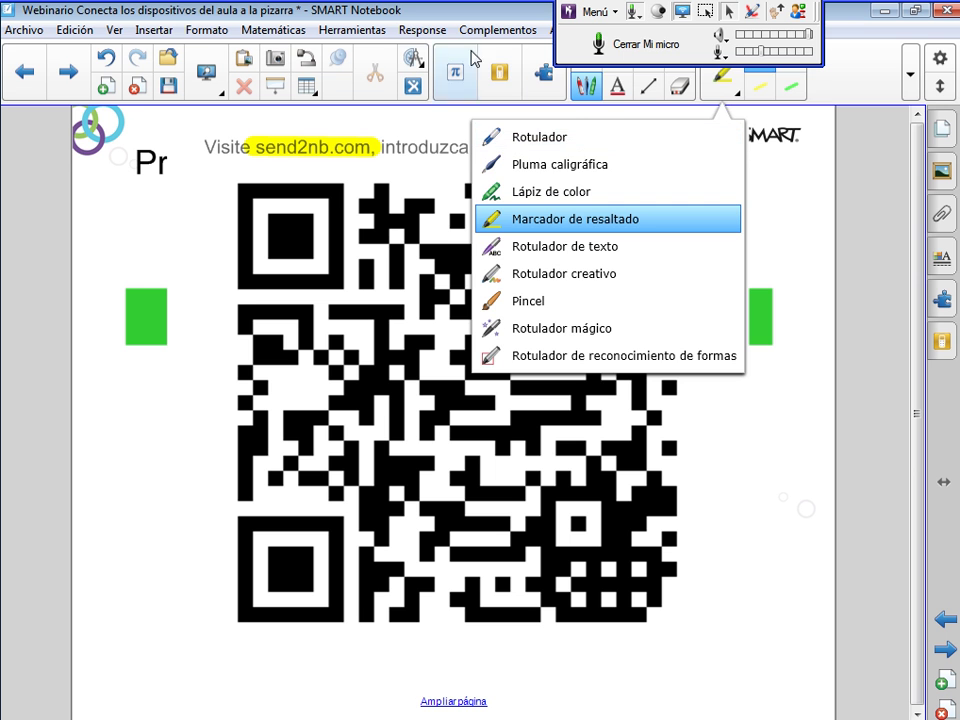
pyautogui.click(577, 70)
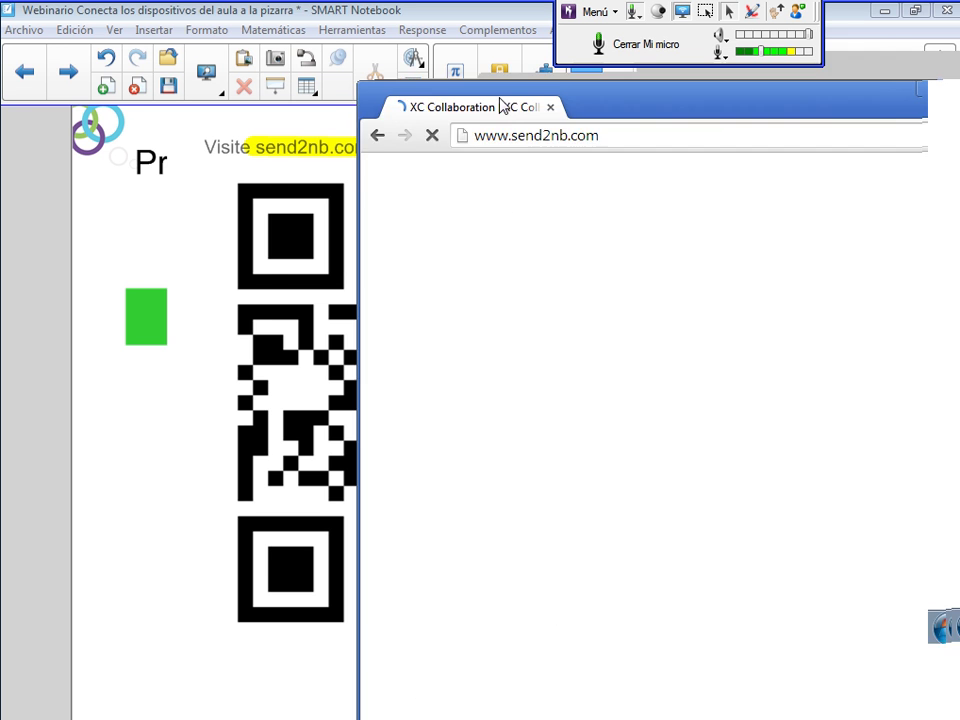
# Place the browser window below the session ID and connect to the session on send2nb.com with that ID
pyautogui.moveTo(499, 103); pyautogui.dragTo(290, 2)
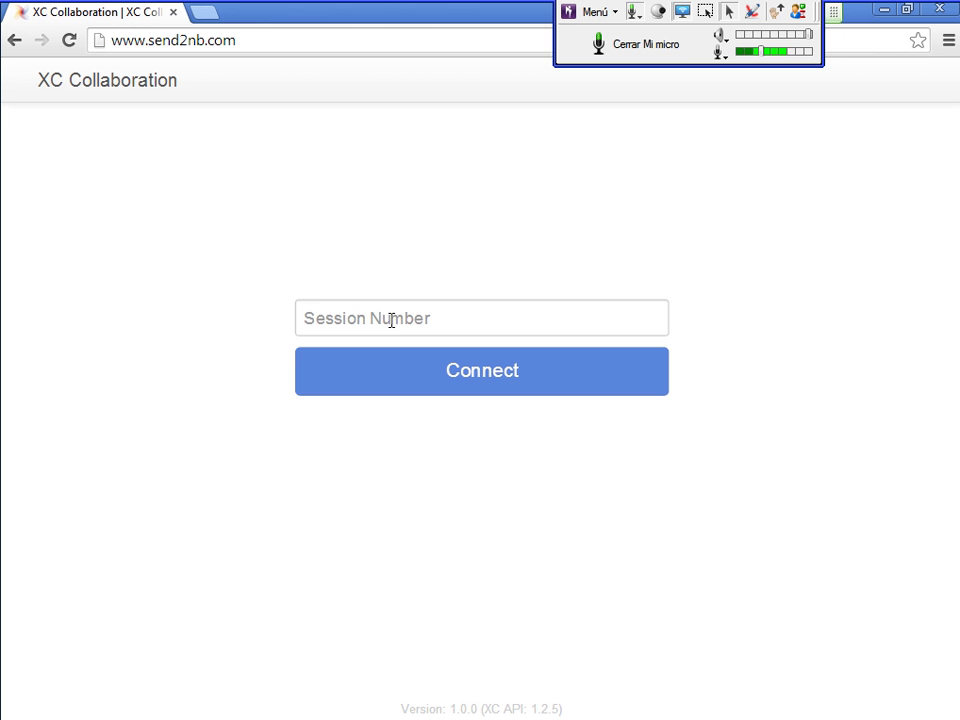
pyautogui.click(391, 320)
pyautogui.doubleClick(273, 17)
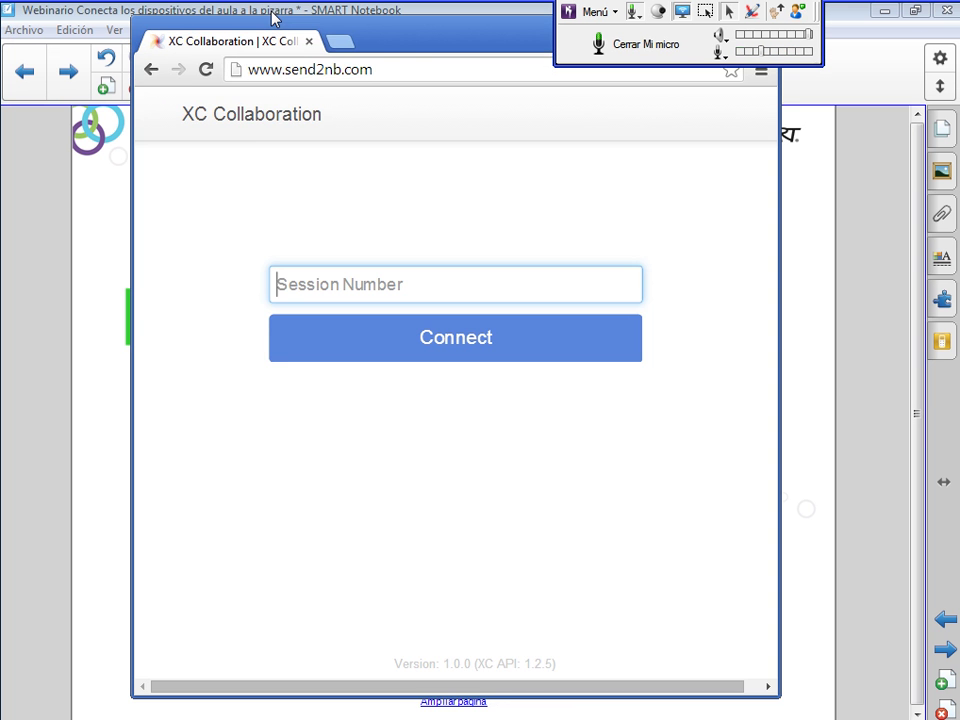
pyautogui.moveTo(420, 43); pyautogui.dragTo(480, 193)
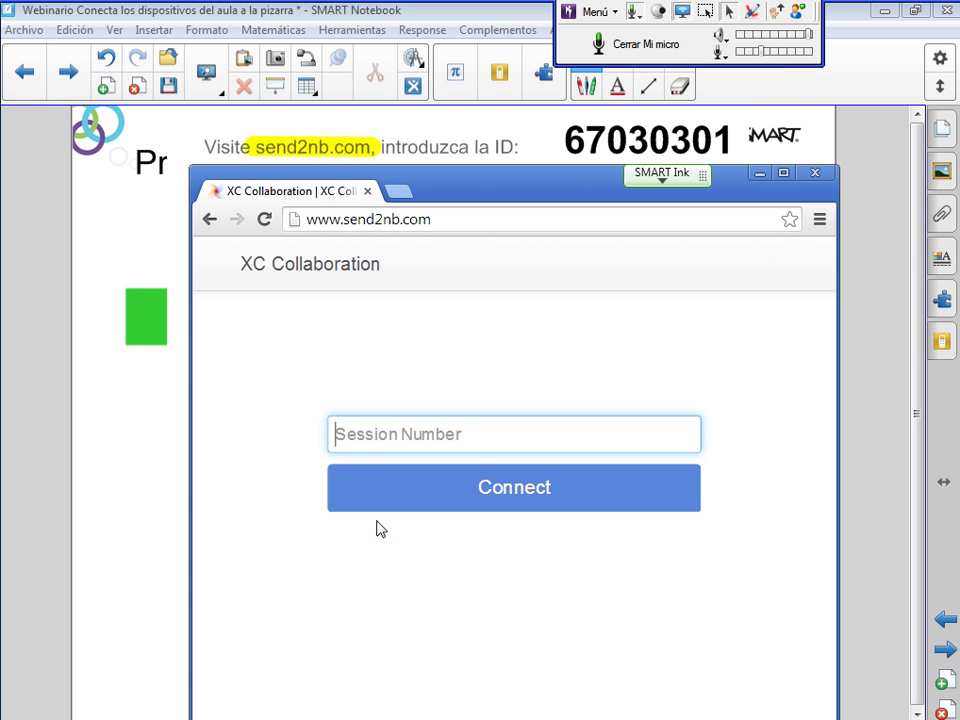
pyautogui.write('67')
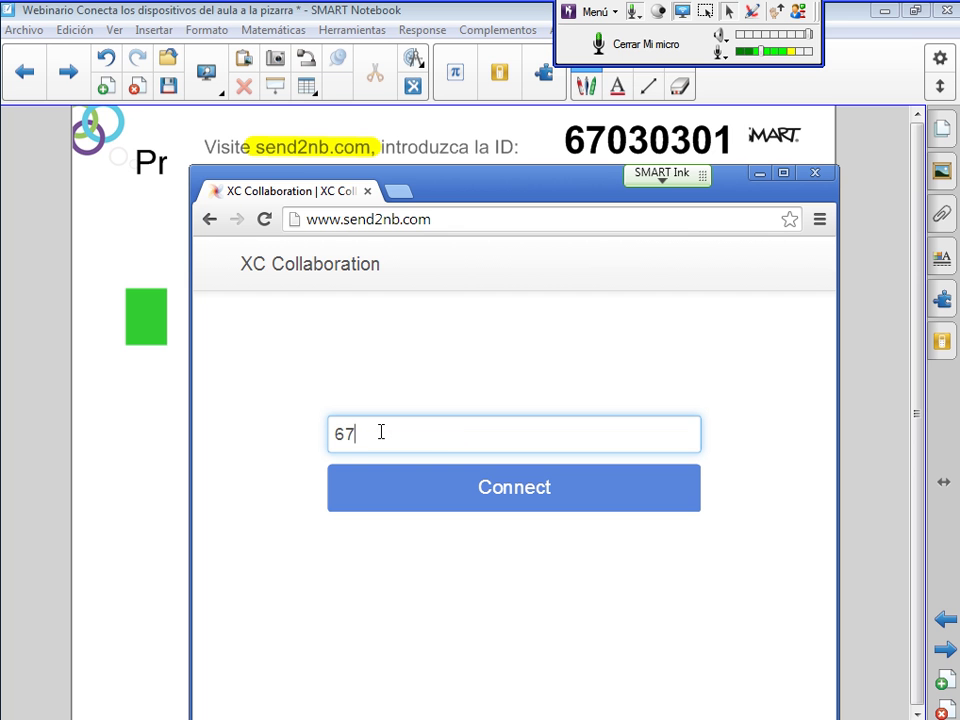
pyautogui.write('030301')
pyautogui.press('Return')
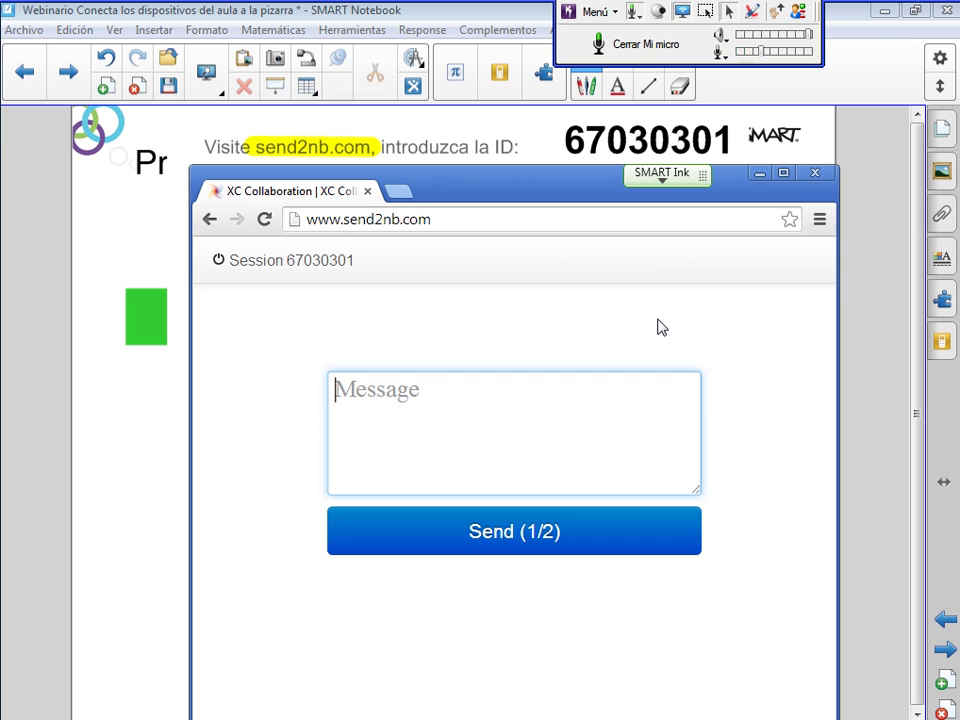
# Send the messages "perro" and "gato" to the whiteboard from the student page
pyautogui.write('peroo')
pyautogui.press('BackSpace')
pyautogui.write('ro')
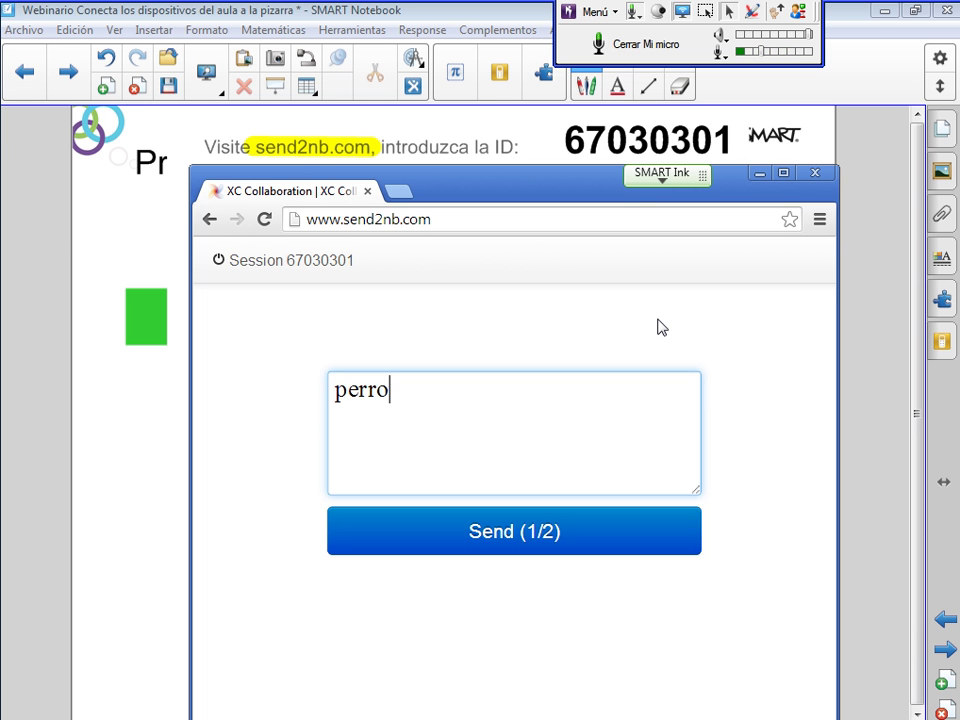
pyautogui.press('Return')
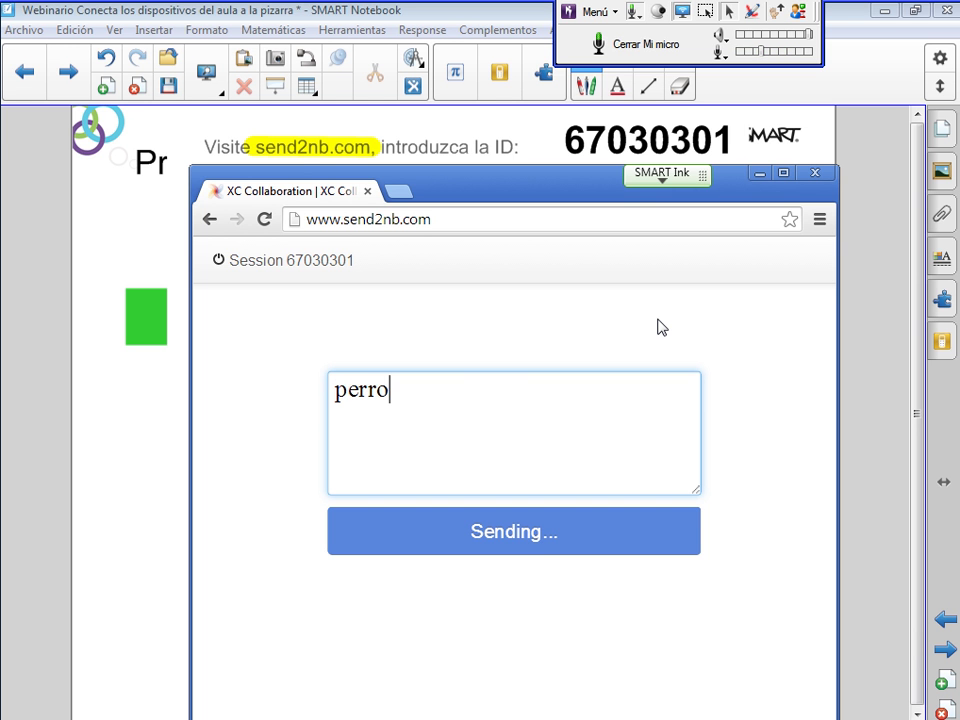
pyautogui.write('ga')
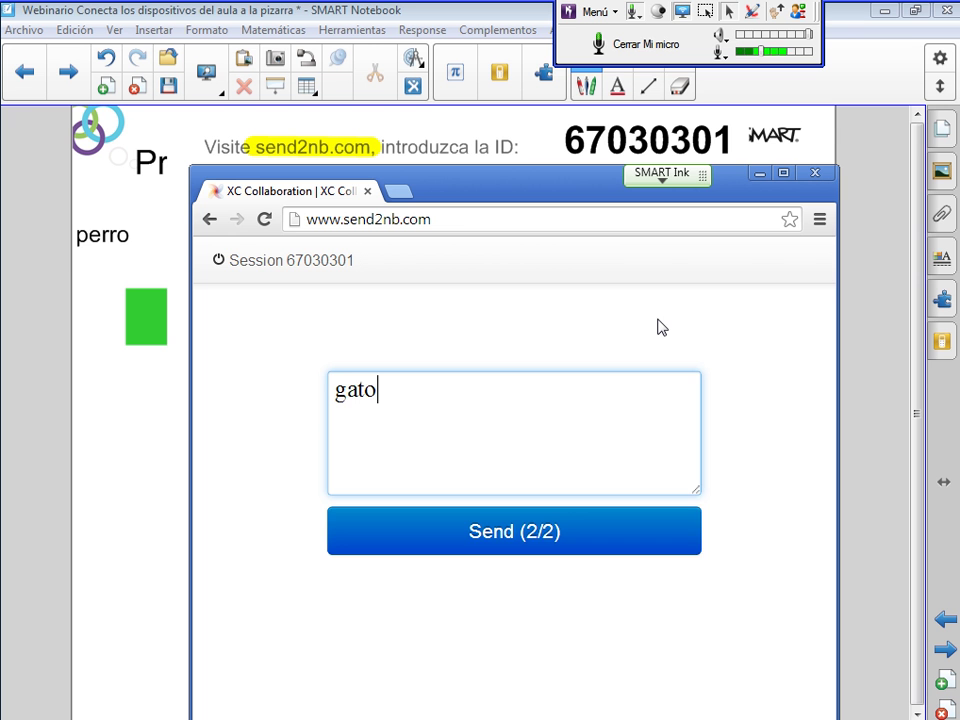
pyautogui.write('to')
pyautogui.press('Return')
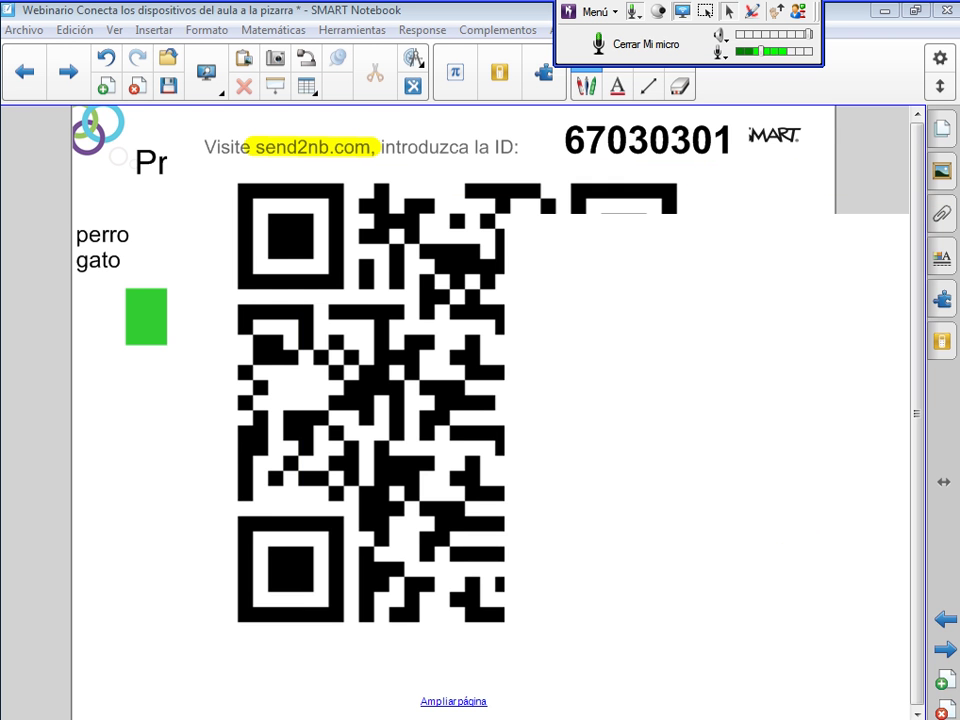
# Delete the QR code from the page and move the words perro, gato, Serpiente and Gallina below the Vertebrados box
pyautogui.click(523, 183)
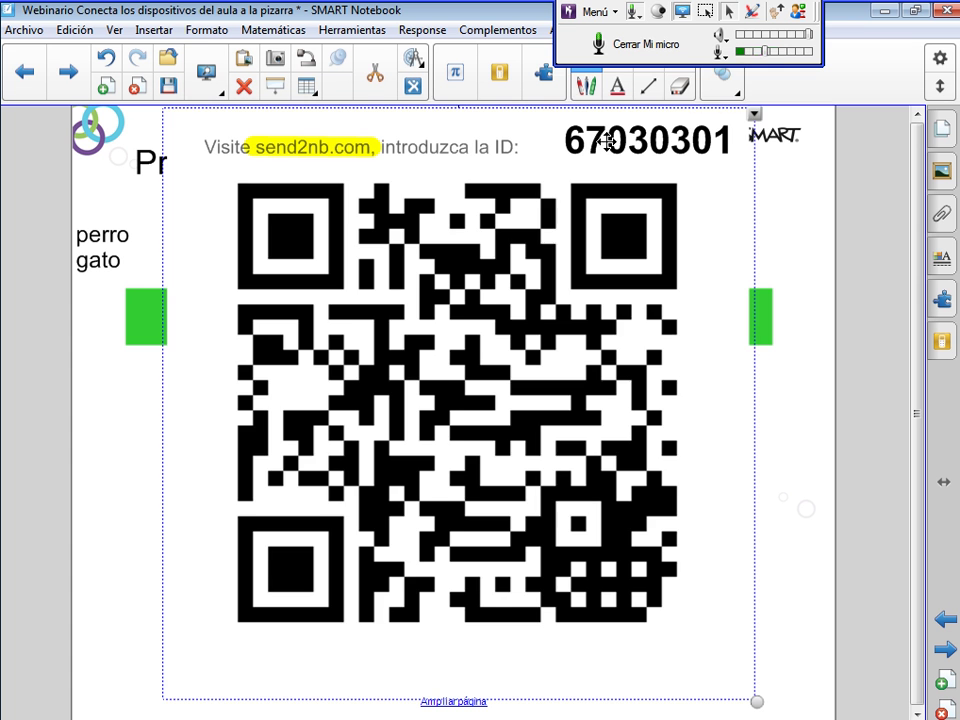
pyautogui.press('Delete')
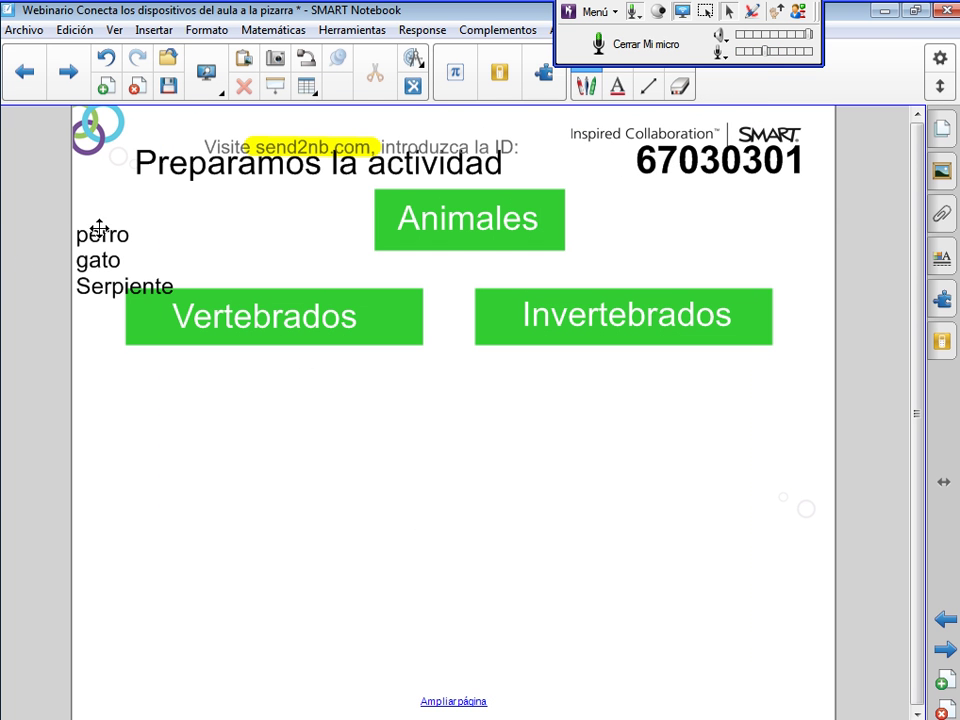
pyautogui.moveTo(80, 201); pyautogui.dragTo(236, 556)
pyautogui.click(236, 556)
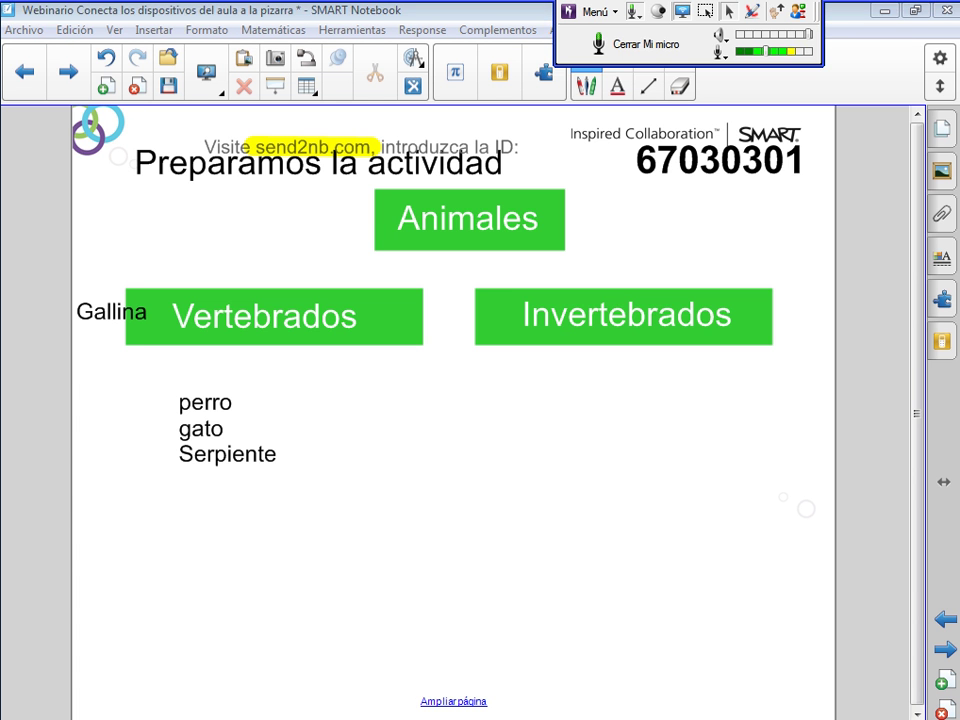
pyautogui.moveTo(111, 319); pyautogui.dragTo(223, 508)
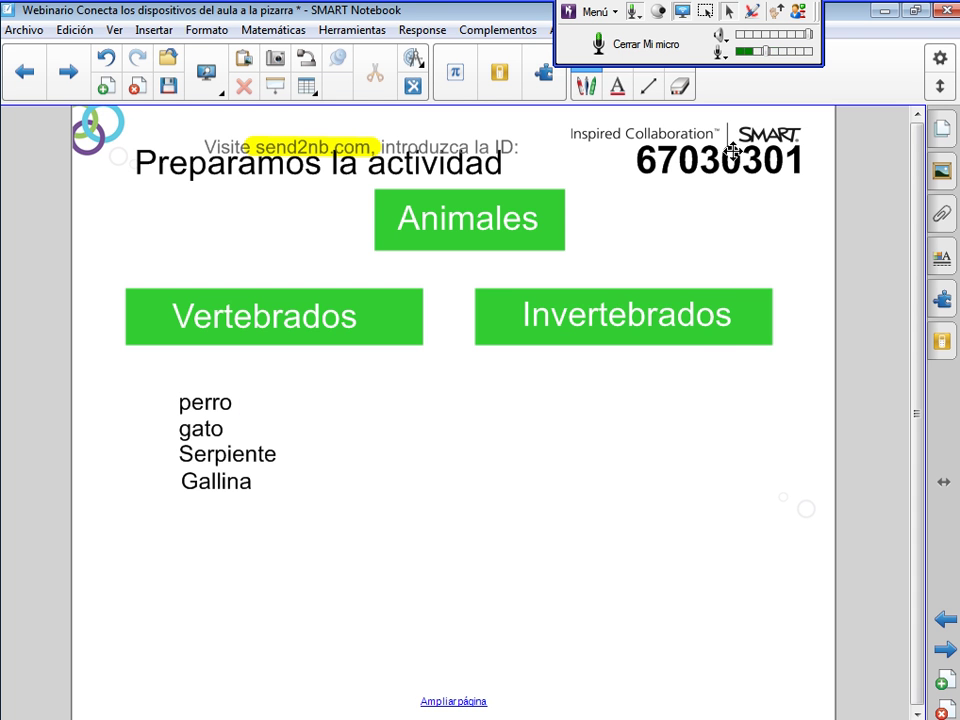
# Check the list of connected students in XC Collaboration and stop the running Lista activity
pyautogui.click(942, 297)
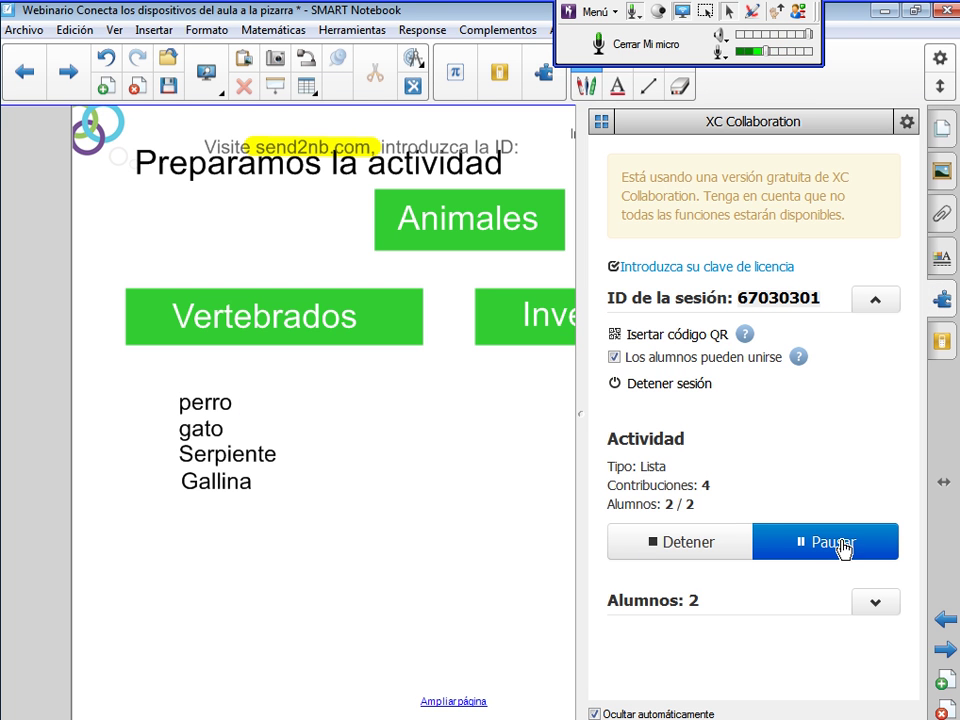
pyautogui.click(874, 604)
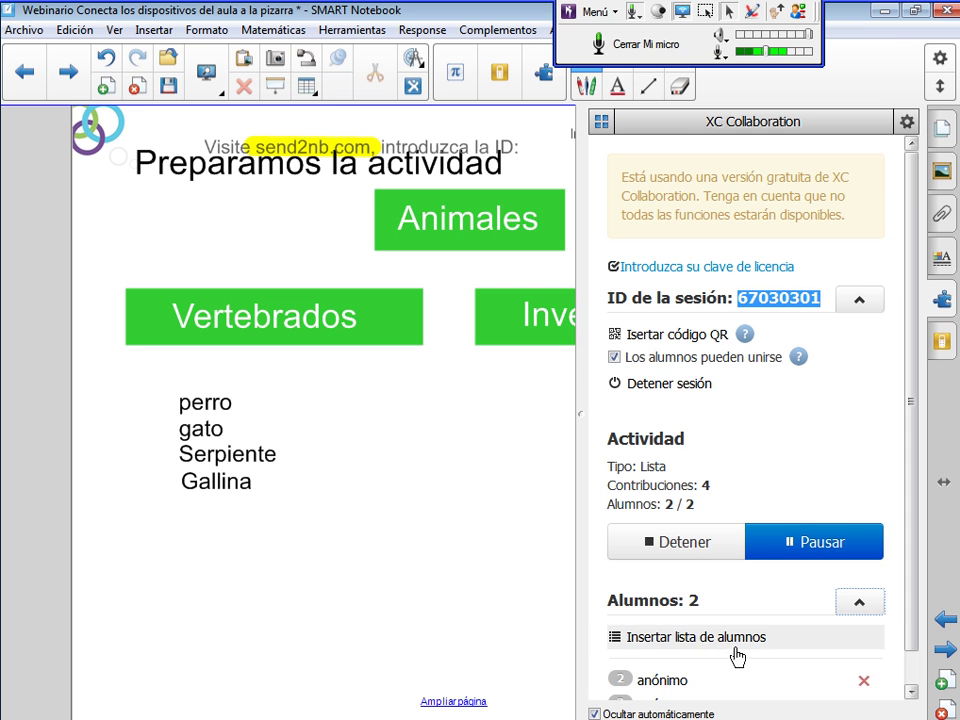
pyautogui.scroll(-1, 911, 636)
pyautogui.scroll(1, 911, 638)
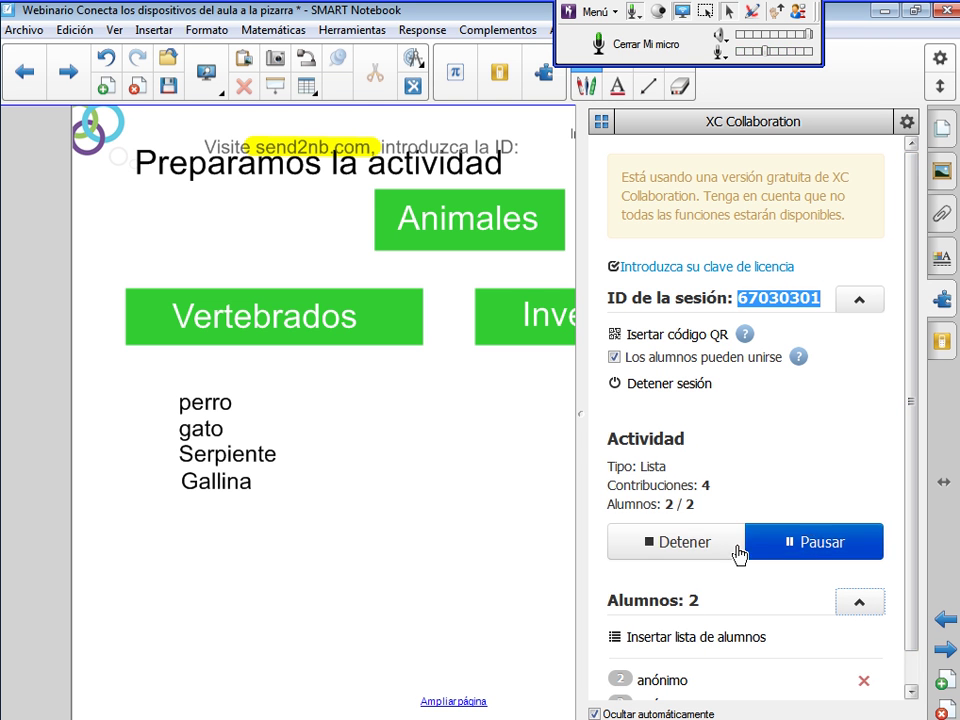
pyautogui.click(738, 552)
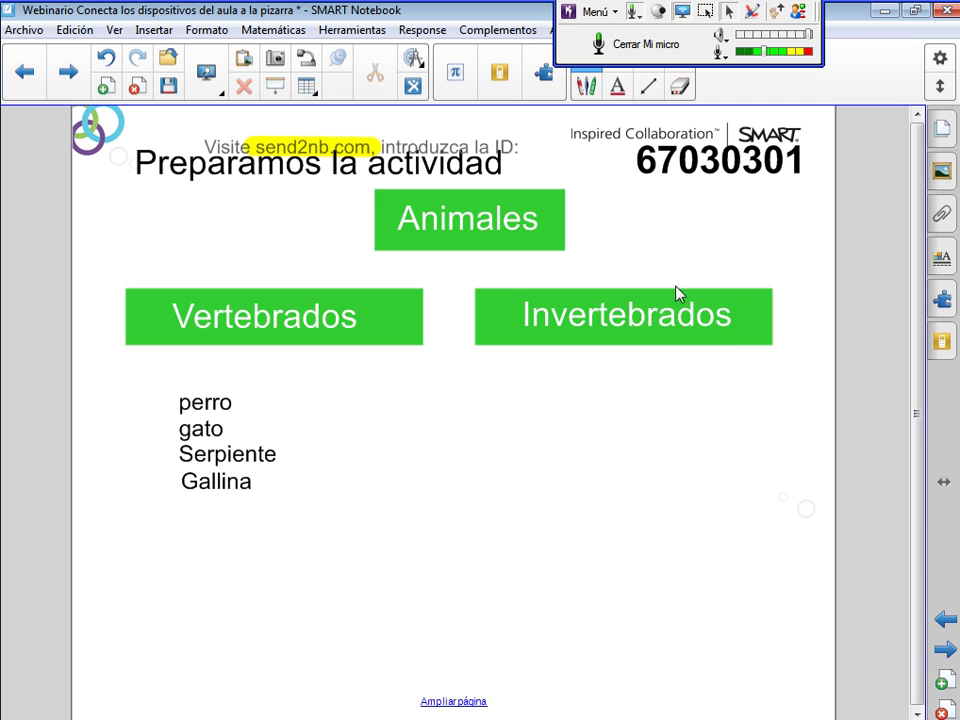
# Review the activity types and extended settings in XC Collaboration, and go to the closing page of the presentation
pyautogui.click(938, 300)
pyautogui.click(765, 478)
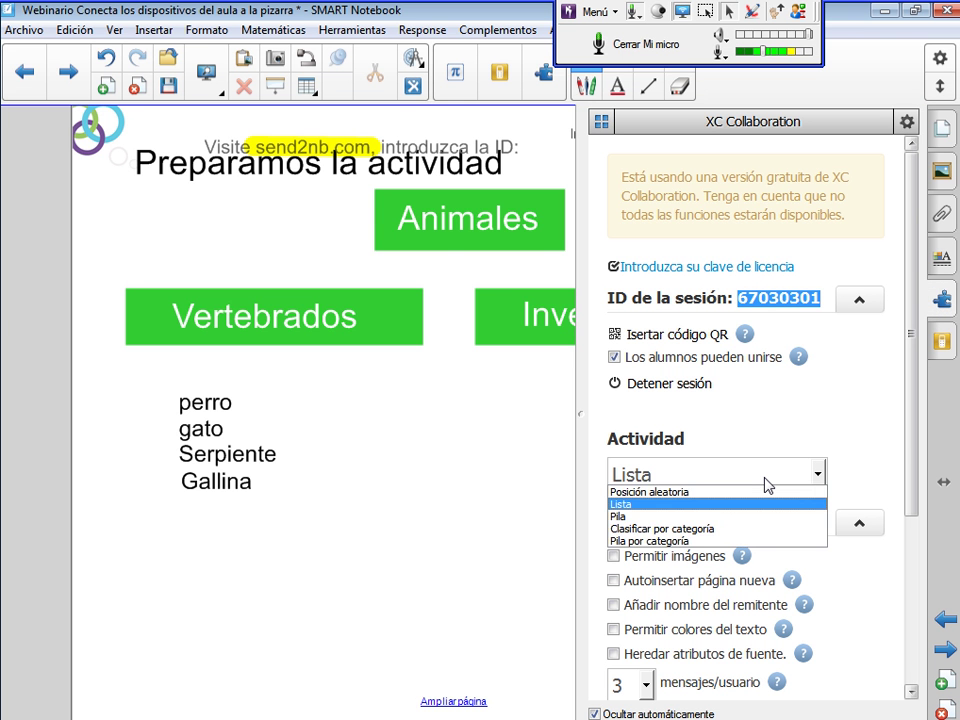
pyautogui.click(764, 478)
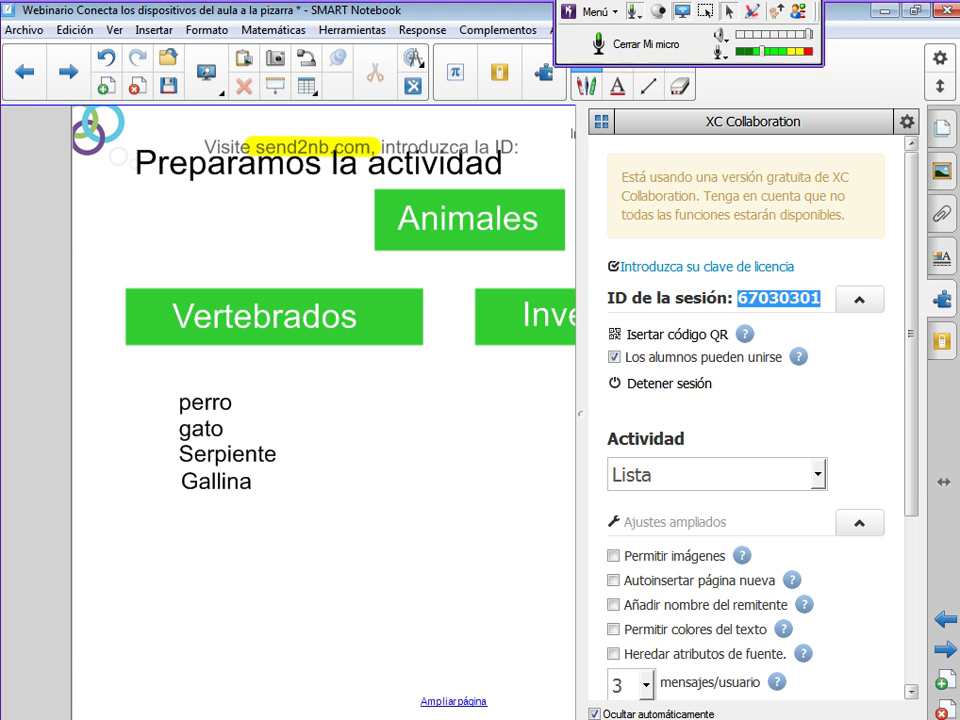
pyautogui.scroll(-4, 893, 626)
pyautogui.scroll(1, 793, 551)
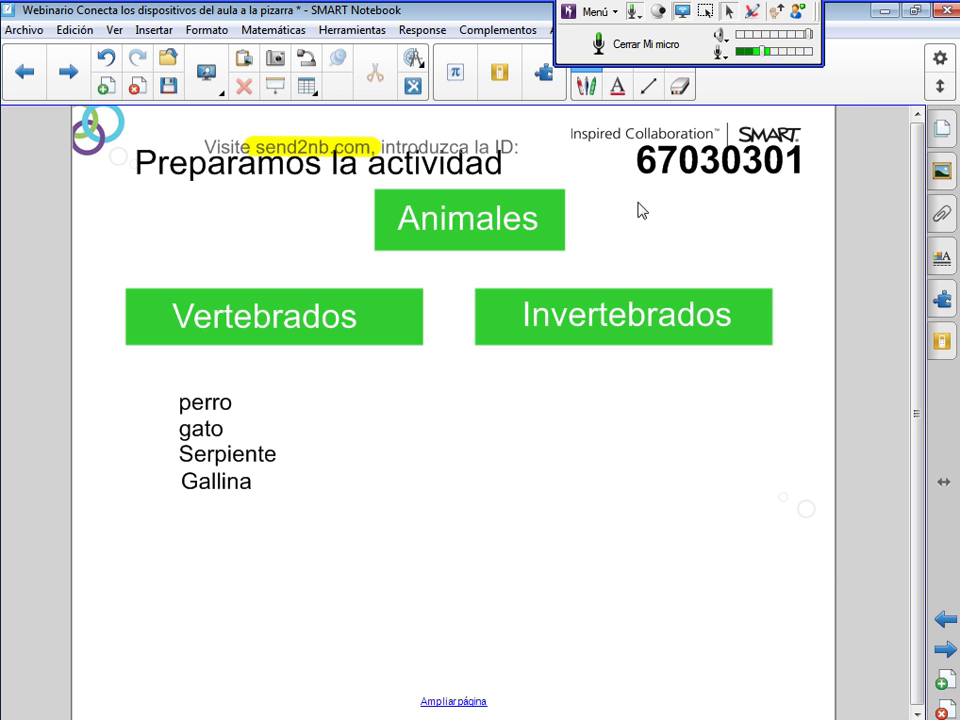
pyautogui.click(945, 648)
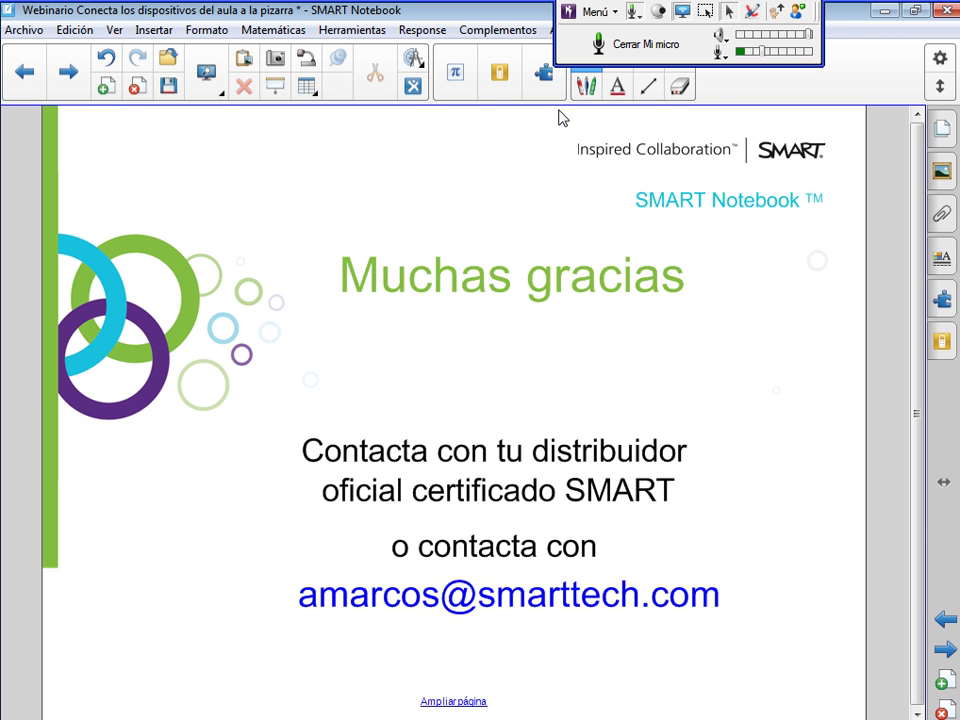